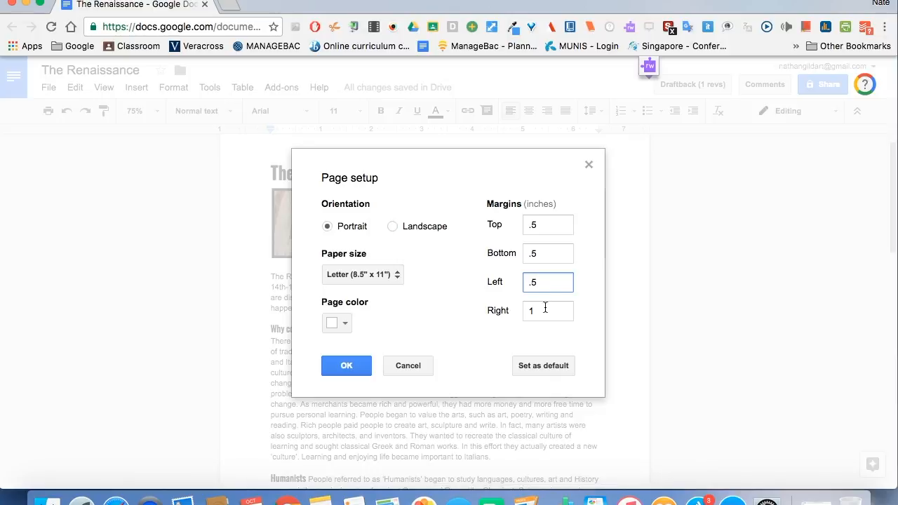
Step: Set the document's right page margin to .5 inches and apply the page setup
{"action": "key", "text": "BackSpace"}
{"action": "type", "text": ".5"}
{"action": "left_click", "coordinate": [354, 367]}
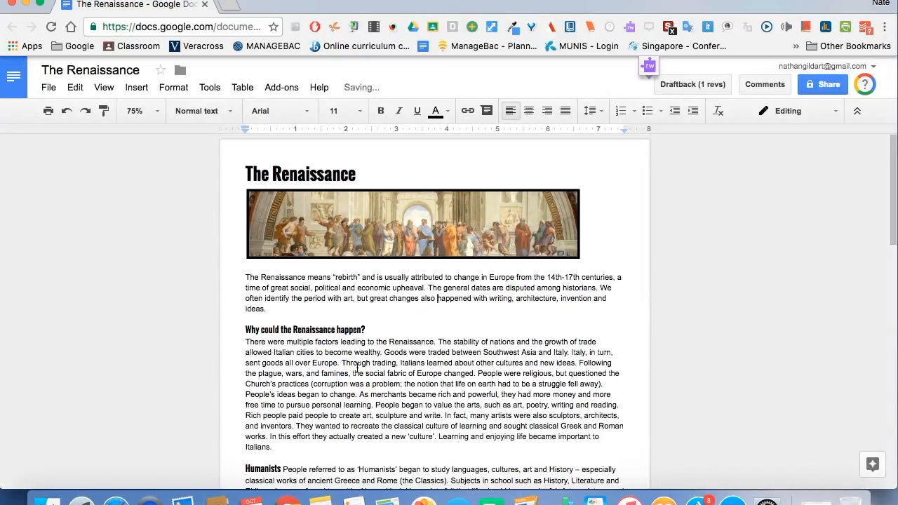
Step: Stretch the banner image under the title horizontally so it spans the full text width up to the right margin
{"action": "left_click", "coordinate": [505, 235]}
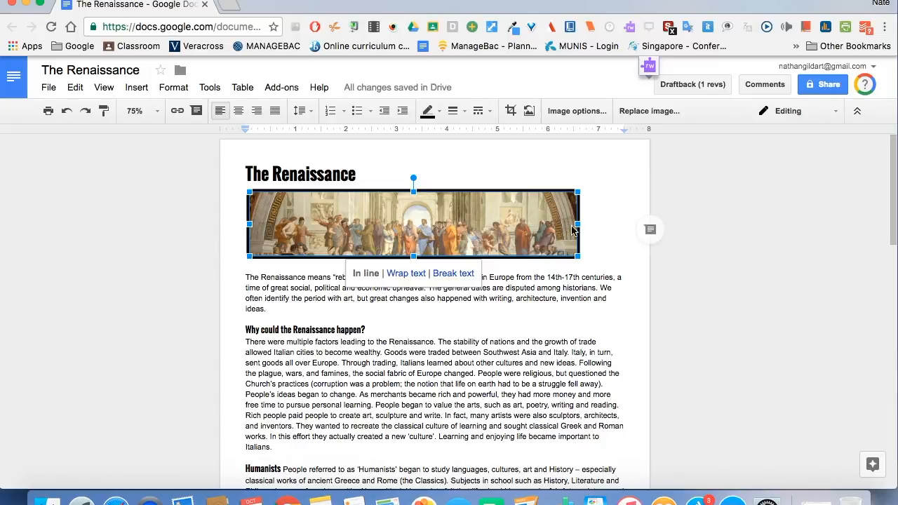
{"action": "left_click_drag", "start_coordinate": [577, 223], "coordinate": [624, 223]}
{"action": "left_click", "coordinate": [526, 364]}
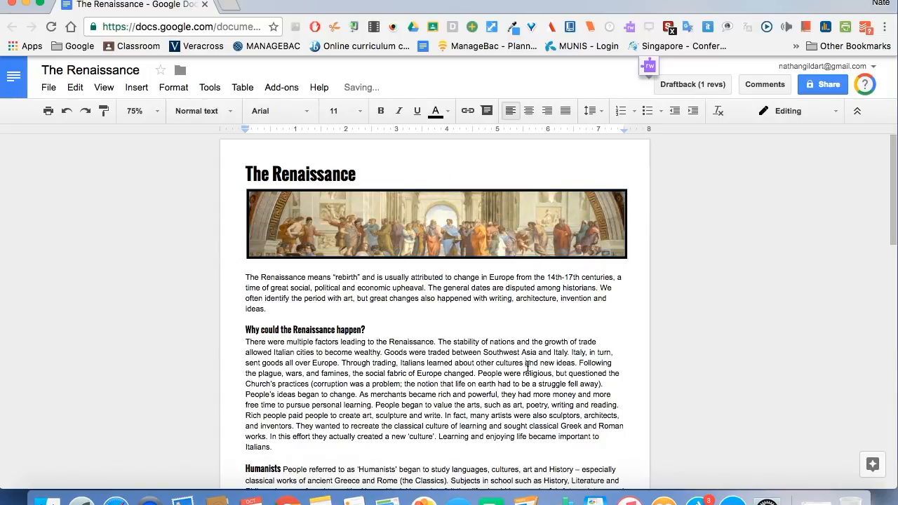
Step: Lay out the text from "Why could the Renaissance happen?" through the end of the "Response from the Church" section in three columns
{"action": "scroll", "coordinate": [527, 364], "scroll_direction": "down", "scroll_amount": 3}
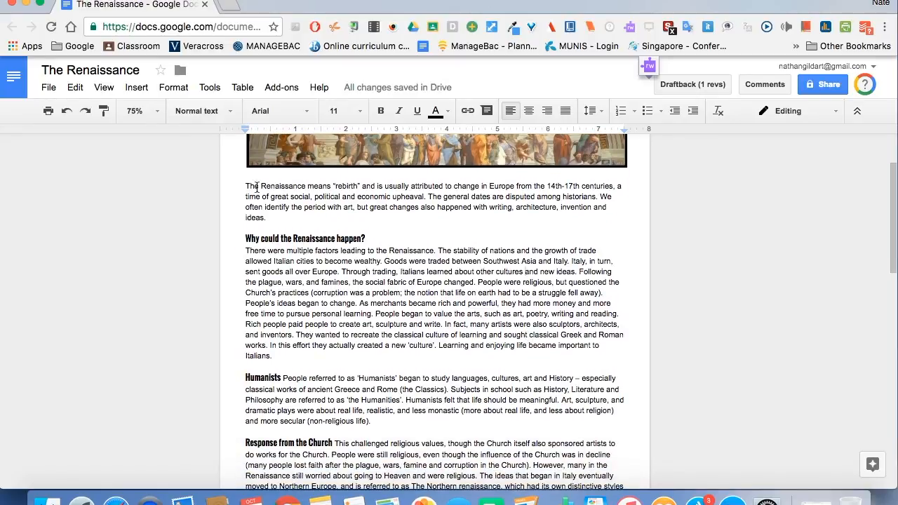
{"action": "scroll", "coordinate": [291, 217], "scroll_direction": "up", "scroll_amount": 3}
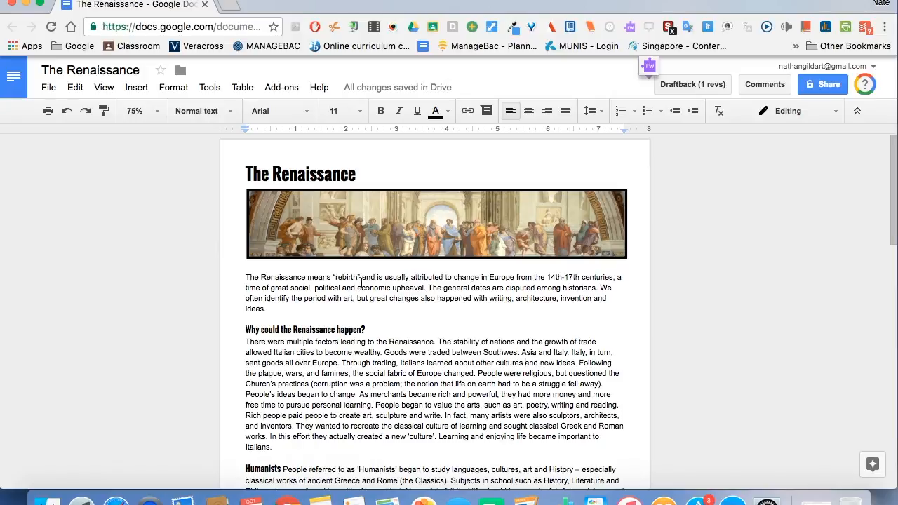
{"action": "scroll", "coordinate": [361, 282], "scroll_direction": "down", "scroll_amount": 1}
{"action": "scroll", "coordinate": [362, 282], "scroll_direction": "down", "scroll_amount": 1}
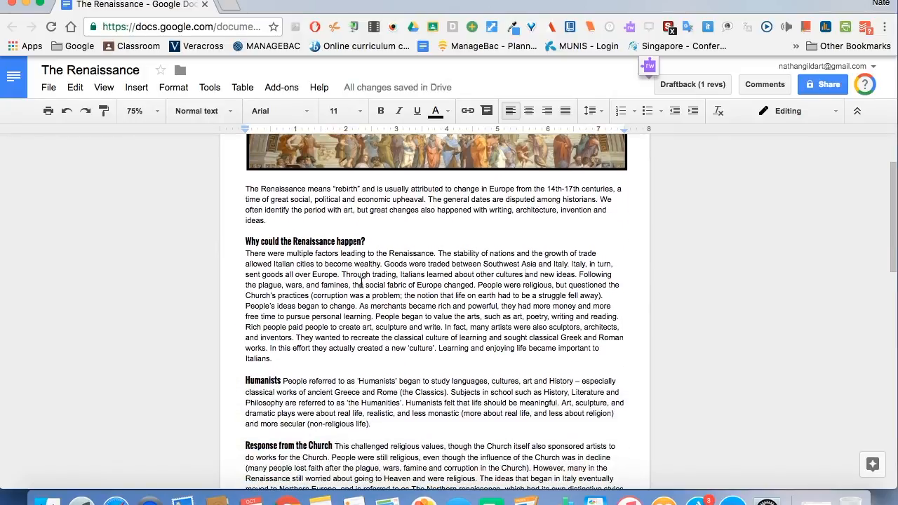
{"action": "left_click", "coordinate": [245, 241]}
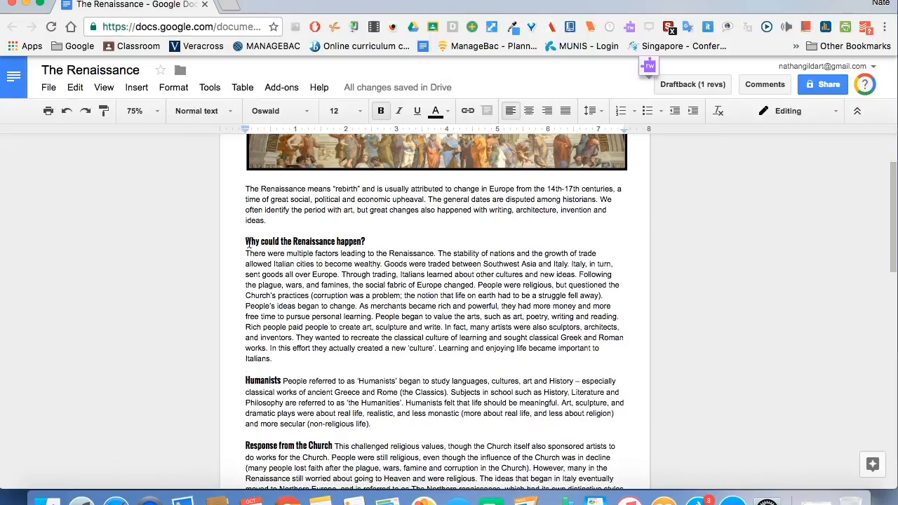
{"action": "scroll", "coordinate": [249, 238], "scroll_direction": "down", "scroll_amount": 1}
{"action": "left_click_drag", "start_coordinate": [246, 188], "coordinate": [416, 464]}
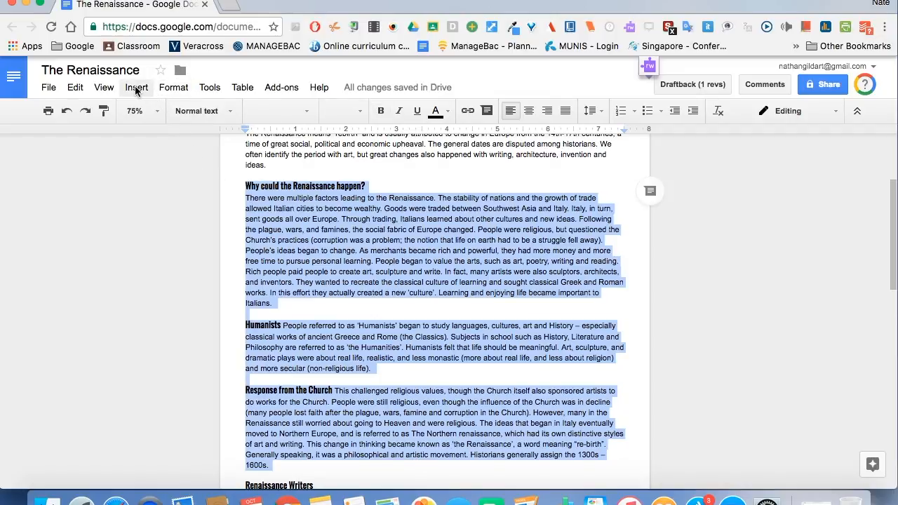
{"action": "left_click", "coordinate": [174, 87]}
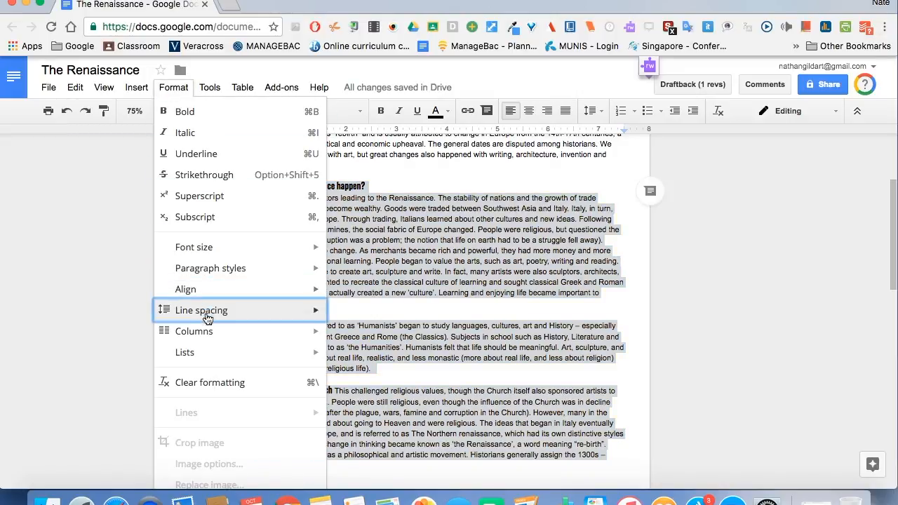
{"action": "mouse_move", "coordinate": [206, 332]}
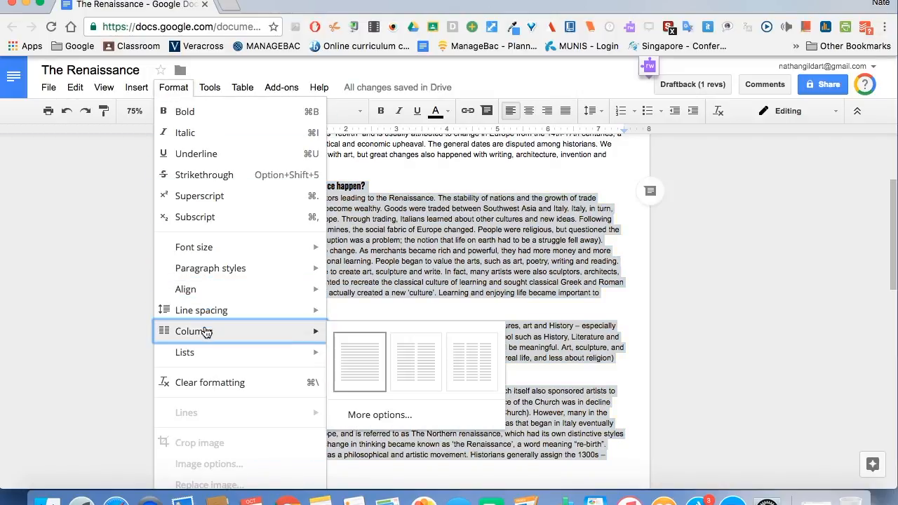
{"action": "left_click", "coordinate": [467, 359]}
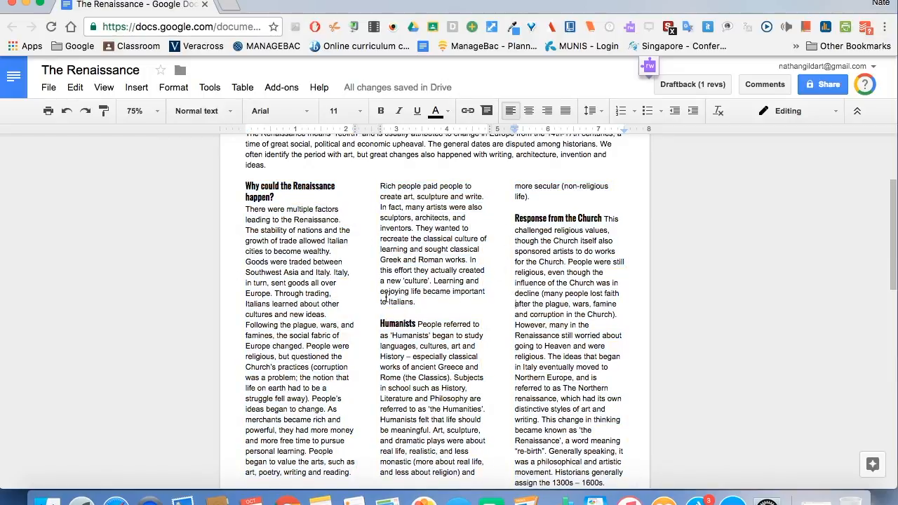
Step: Push the "Renaissance Writers" heading onto the second page by adding two blank lines before it
{"action": "scroll", "coordinate": [386, 297], "scroll_direction": "down", "scroll_amount": 6}
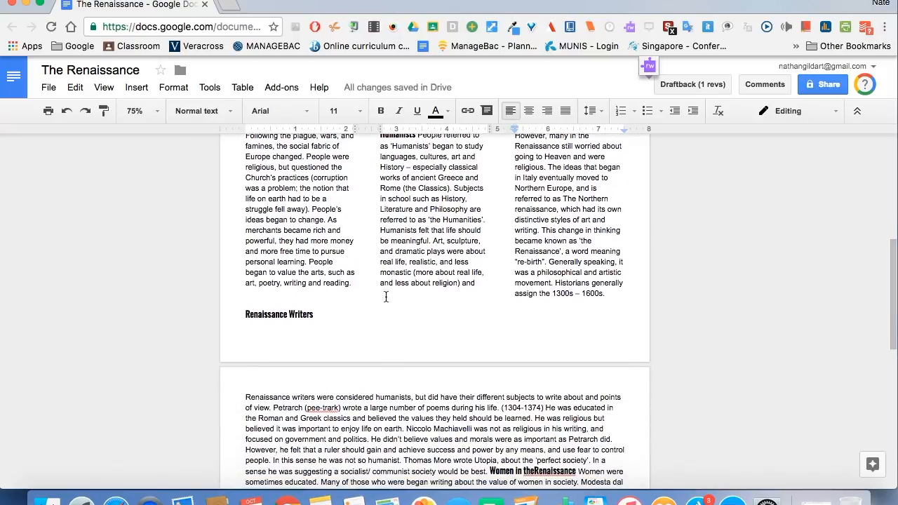
{"action": "scroll", "coordinate": [385, 296], "scroll_direction": "up", "scroll_amount": 8}
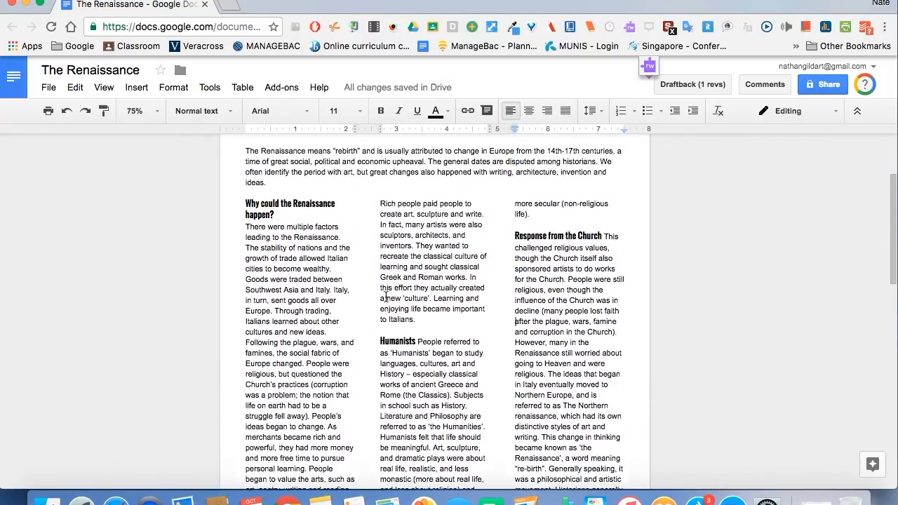
{"action": "scroll", "coordinate": [386, 296], "scroll_direction": "down", "scroll_amount": 7}
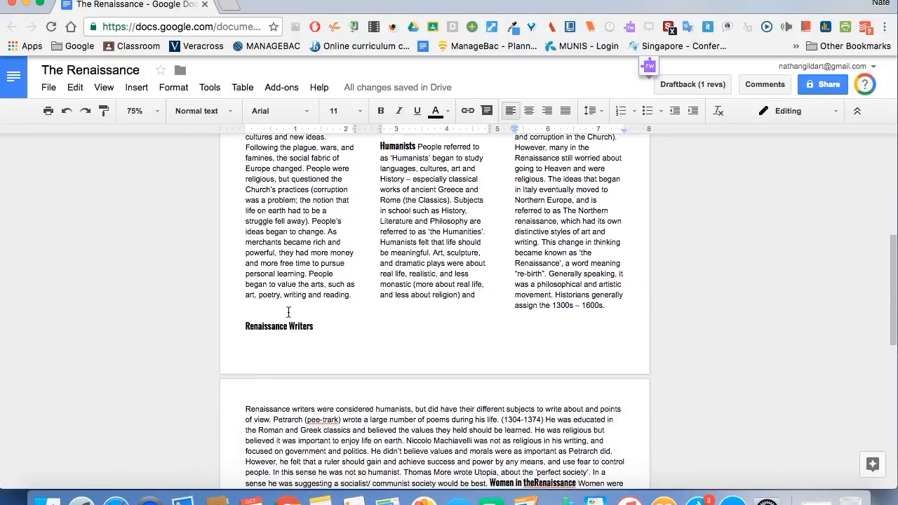
{"action": "scroll", "coordinate": [291, 310], "scroll_direction": "down", "scroll_amount": 1}
{"action": "left_click", "coordinate": [244, 290]}
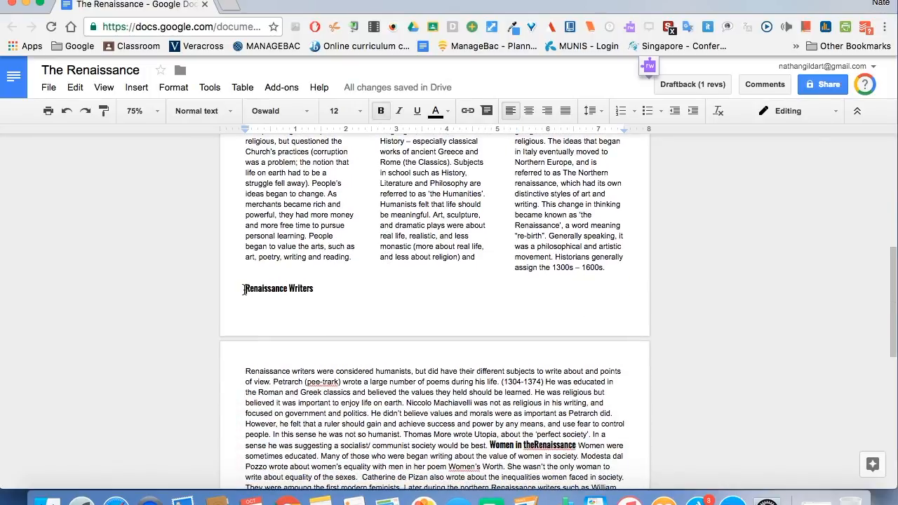
{"action": "scroll", "coordinate": [291, 396], "scroll_direction": "down", "scroll_amount": 3}
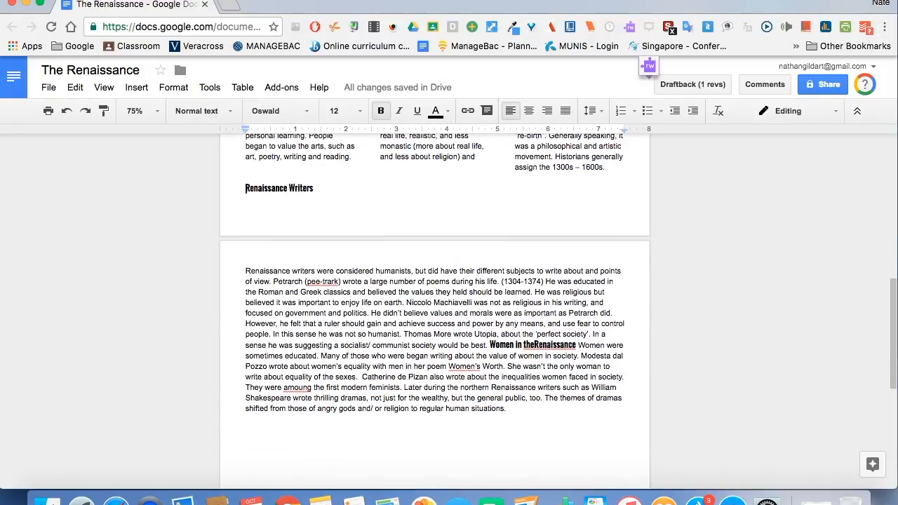
{"action": "key", "text": "Return"}
{"action": "key", "text": "Return"}
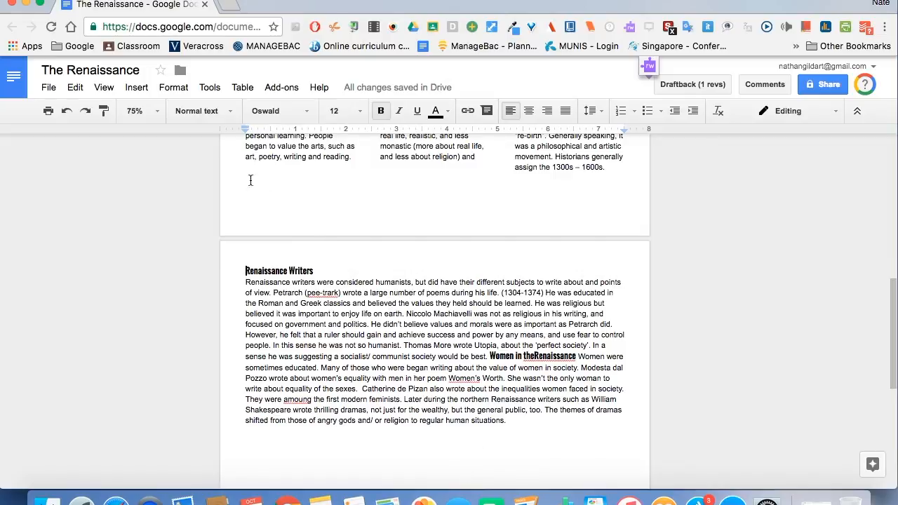
Step: Add the missing space between "the" and "Renaissance" in the "Women in the Renaissance" heading
{"action": "left_click", "coordinate": [137, 90]}
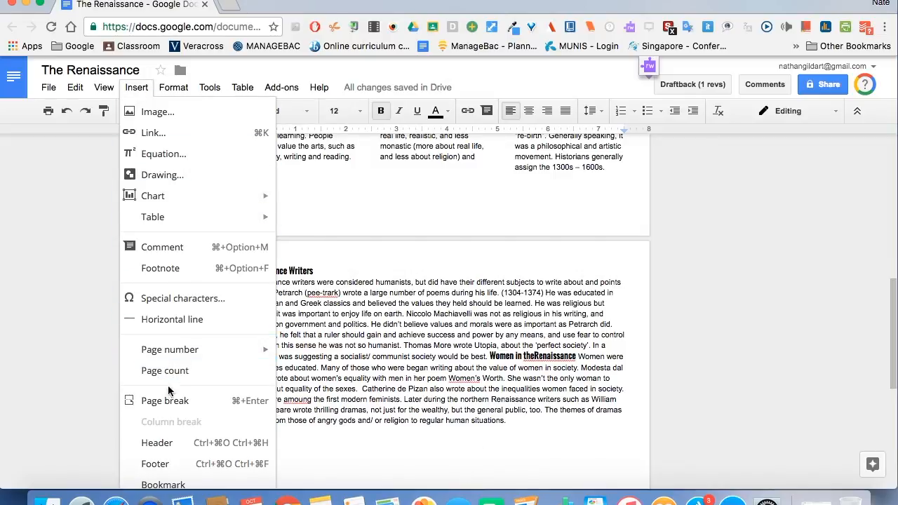
{"action": "left_click", "coordinate": [447, 337]}
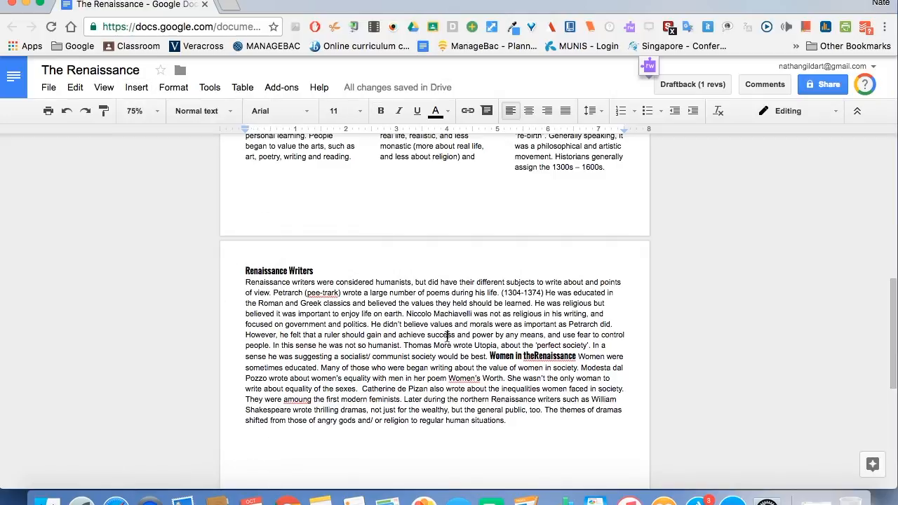
{"action": "left_click", "coordinate": [535, 356]}
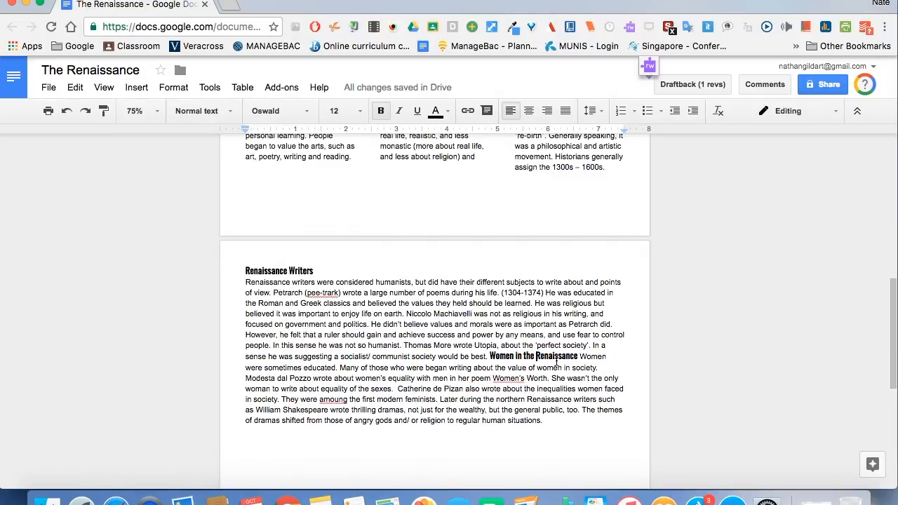
Step: Select all the text on the second page and apply 1 column with 0 spacing and no dividing line in its column options
{"action": "left_click_drag", "start_coordinate": [553, 420], "coordinate": [243, 259]}
{"action": "left_click", "coordinate": [174, 87]}
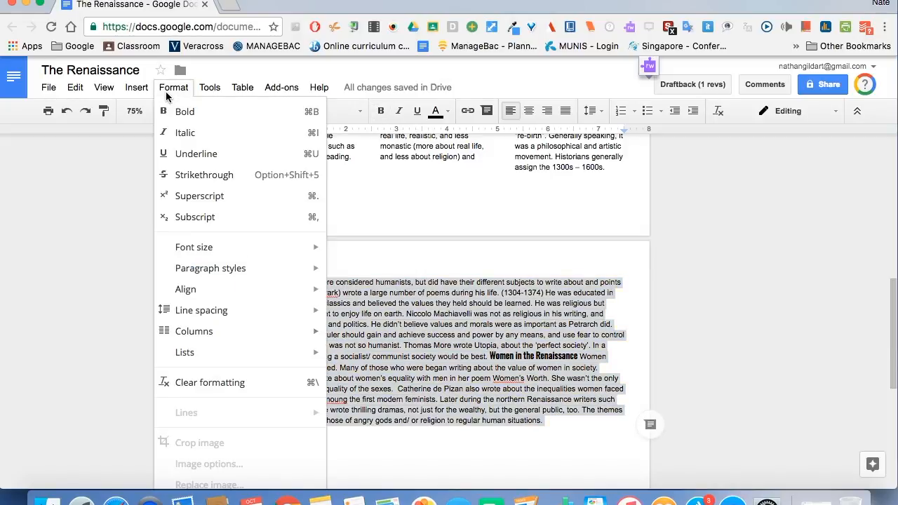
{"action": "mouse_move", "coordinate": [213, 339]}
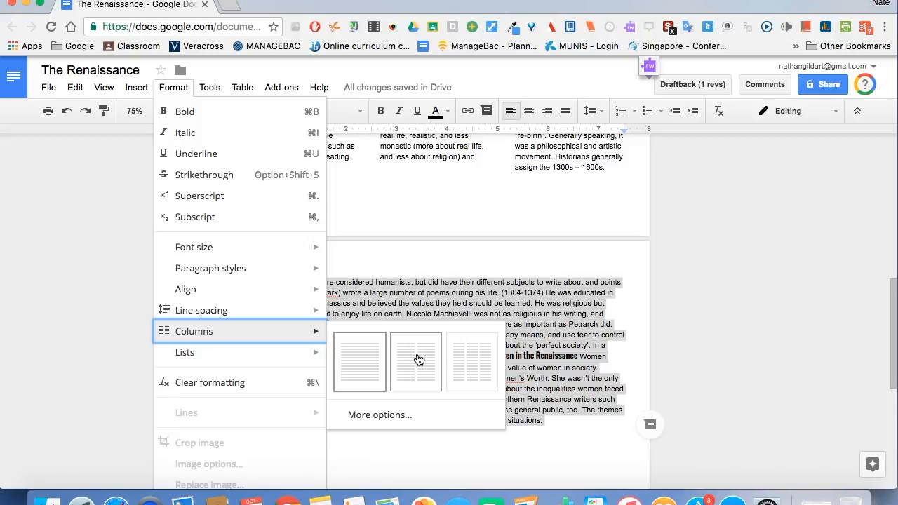
{"action": "left_click", "coordinate": [396, 417]}
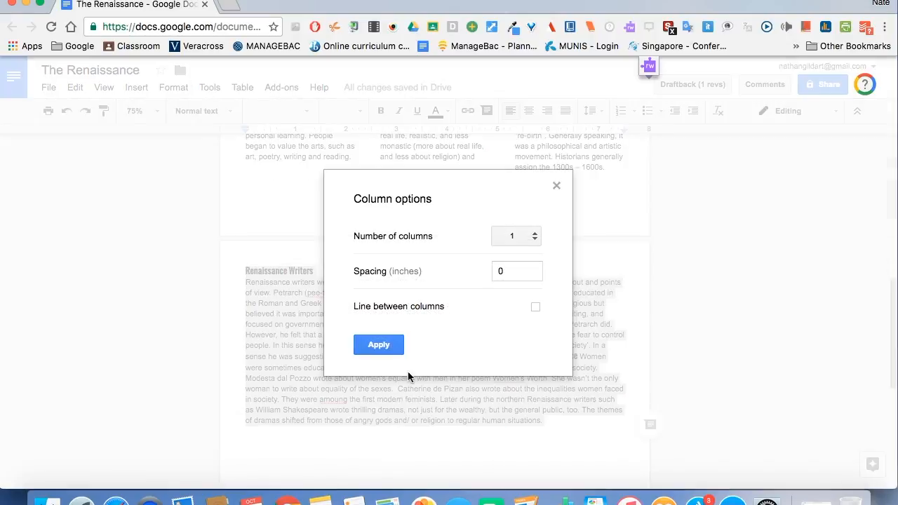
{"action": "left_click", "coordinate": [537, 238]}
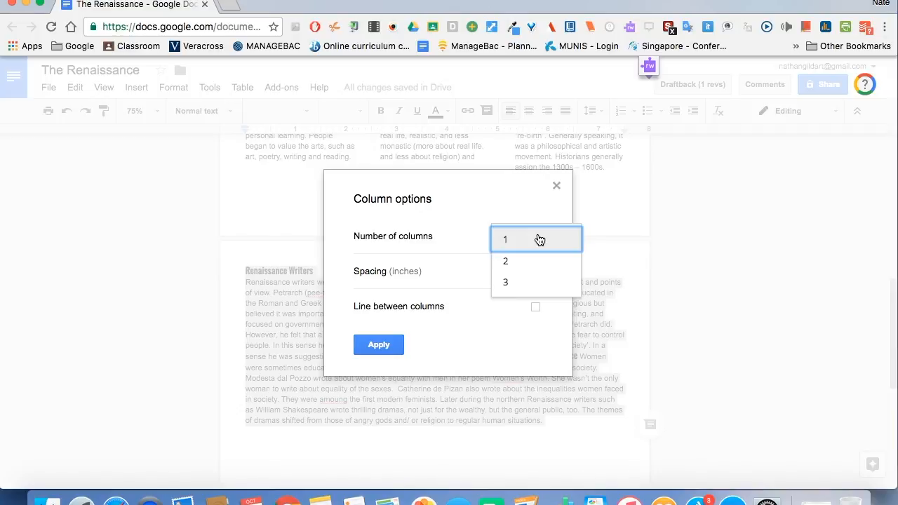
{"action": "left_click", "coordinate": [518, 207]}
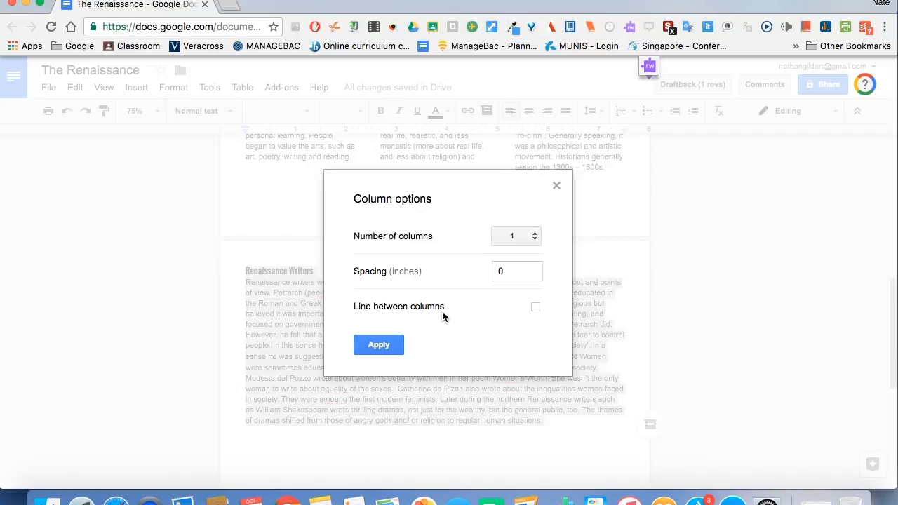
{"action": "left_click", "coordinate": [386, 345]}
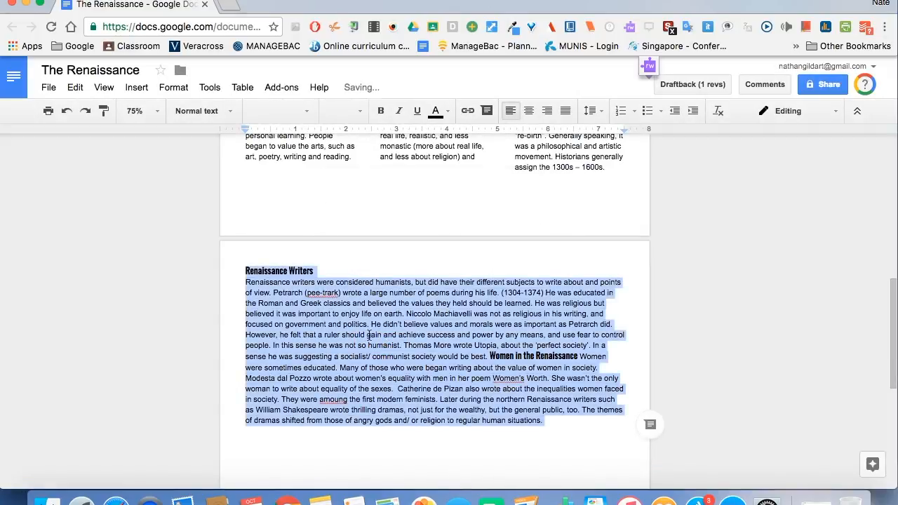
Step: Lay out the selected "Renaissance Writers" and "Women in the Renaissance" text in two columns
{"action": "left_click", "coordinate": [172, 87]}
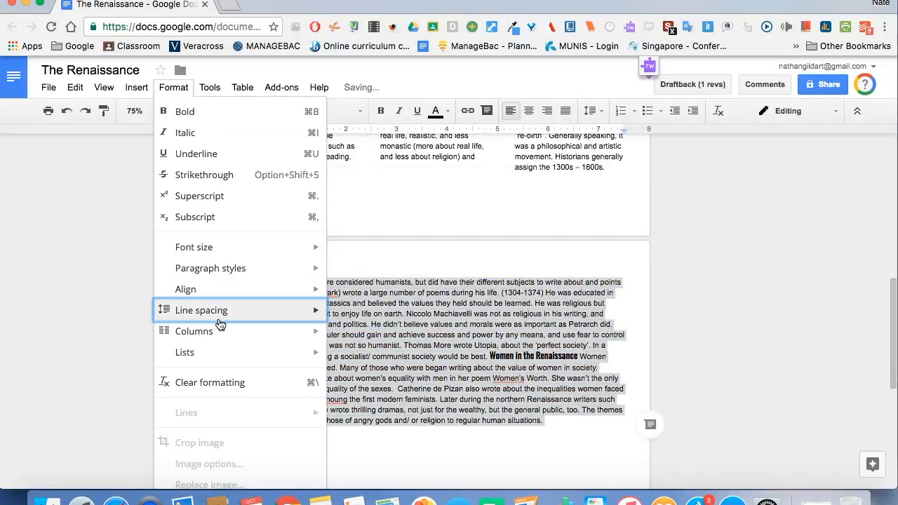
{"action": "mouse_move", "coordinate": [246, 331]}
{"action": "left_click", "coordinate": [414, 361]}
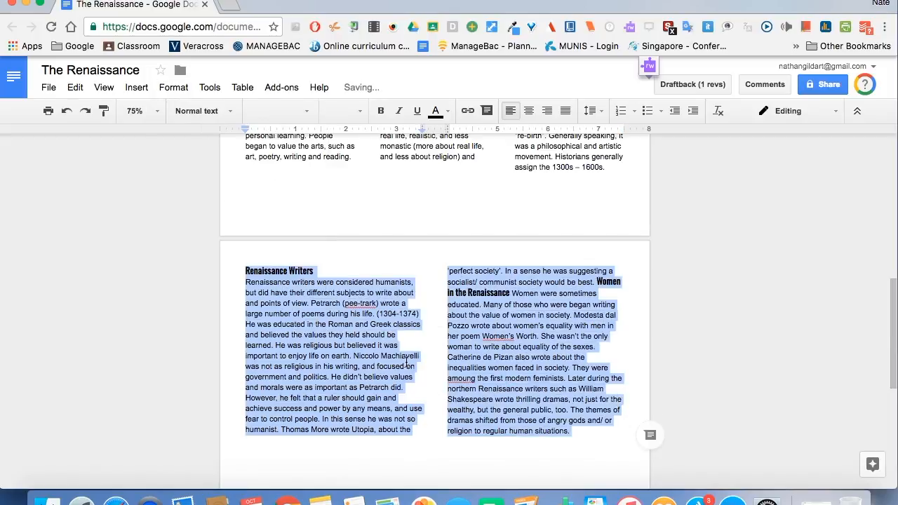
{"action": "left_click", "coordinate": [581, 299]}
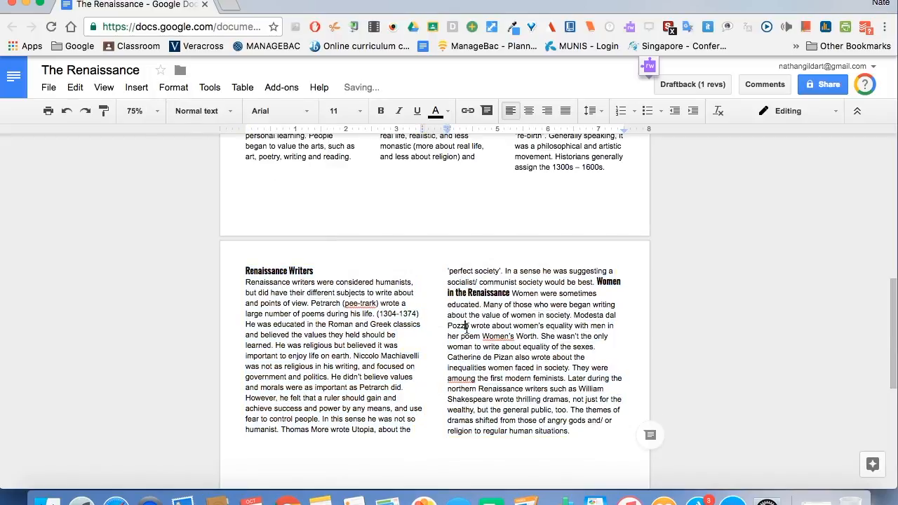
Step: Separate the "Women in the Renaissance" heading with a blank line above it and start its body text on a new line
{"action": "left_click", "coordinate": [598, 281]}
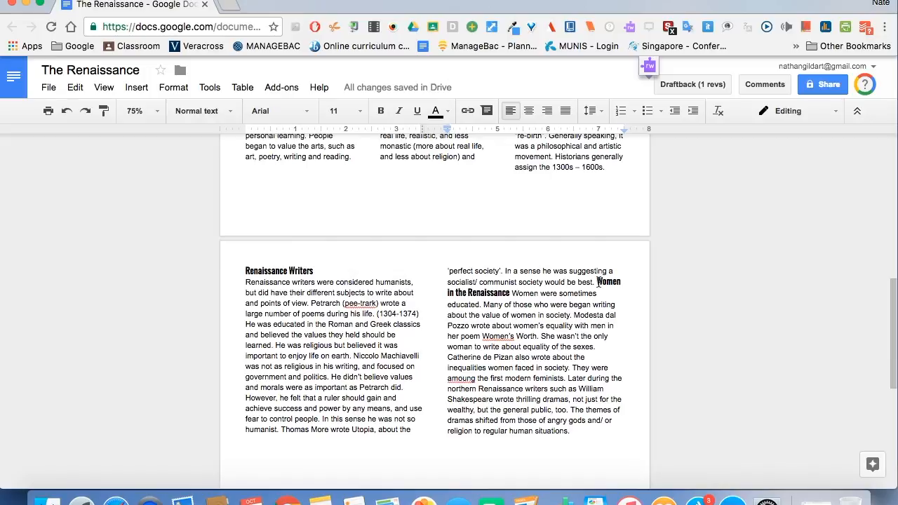
{"action": "key", "text": "Return"}
{"action": "key", "text": "Return"}
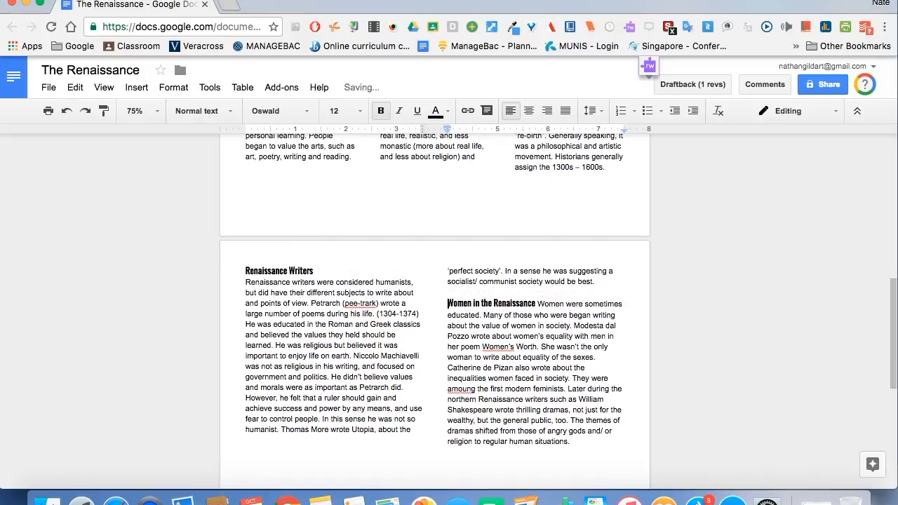
{"action": "scroll", "coordinate": [569, 292], "scroll_direction": "up", "scroll_amount": 5}
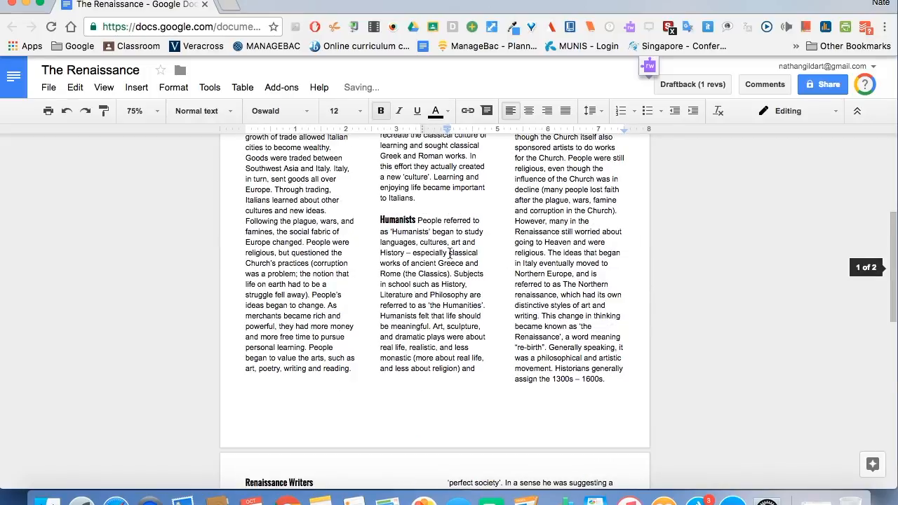
{"action": "scroll", "coordinate": [443, 315], "scroll_direction": "down", "scroll_amount": 3}
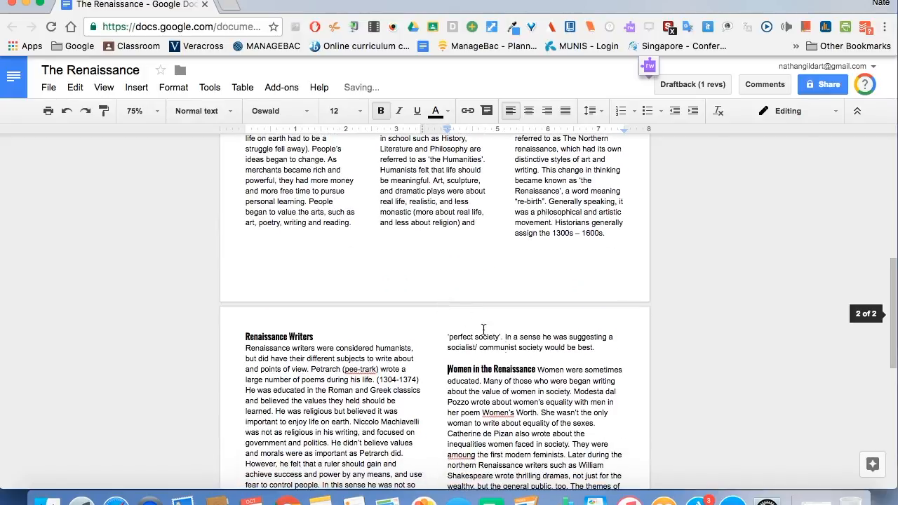
{"action": "left_click", "coordinate": [540, 368]}
{"action": "key", "text": "Return"}
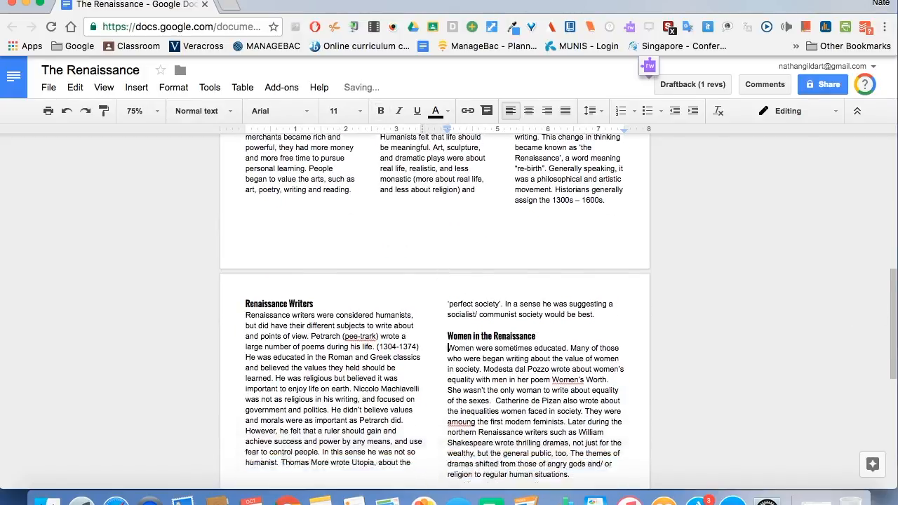
{"action": "scroll", "coordinate": [474, 295], "scroll_direction": "down", "scroll_amount": 2}
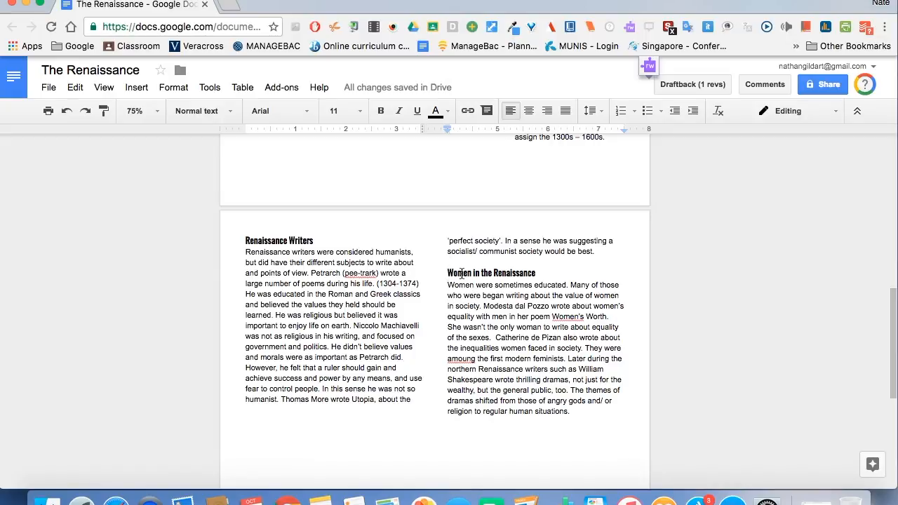
Step: Join the body text of the "Women in the Renaissance" section to the same line as its heading
{"action": "key", "text": "BackSpace"}
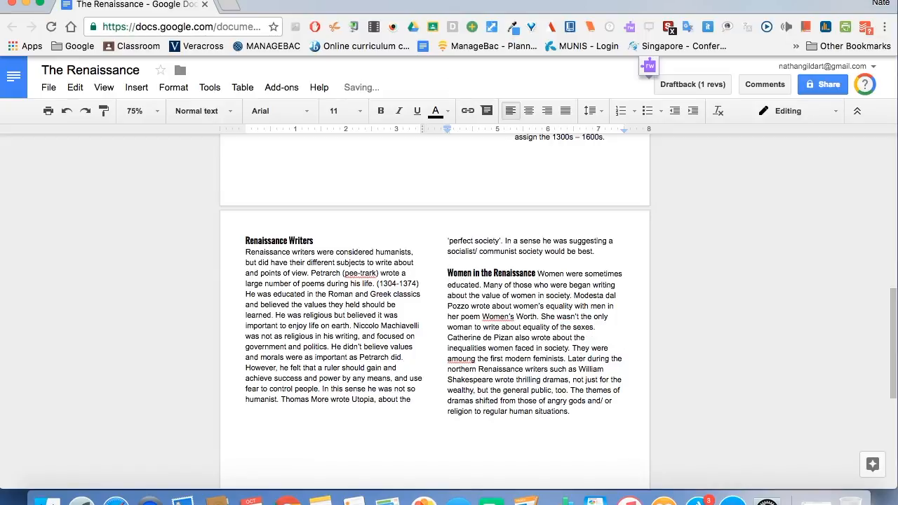
{"action": "scroll", "coordinate": [533, 270], "scroll_direction": "up", "scroll_amount": 3}
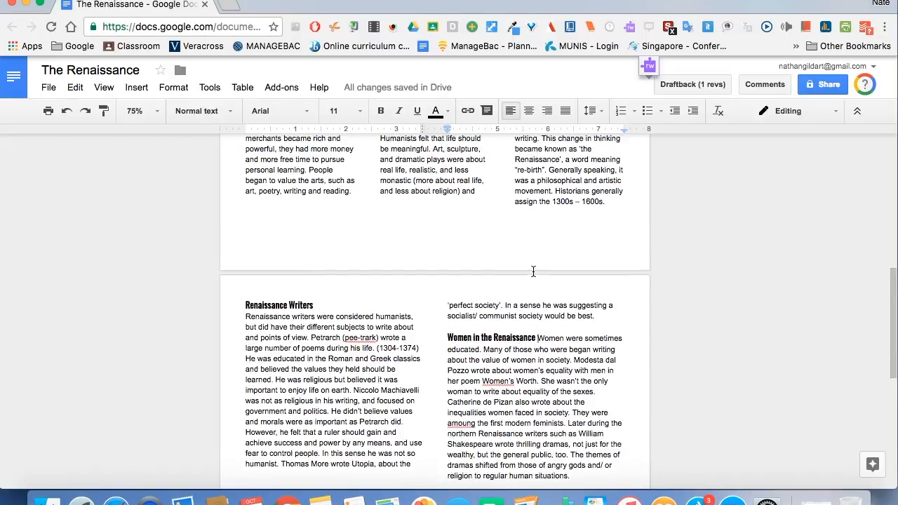
{"action": "scroll", "coordinate": [533, 272], "scroll_direction": "up", "scroll_amount": 3}
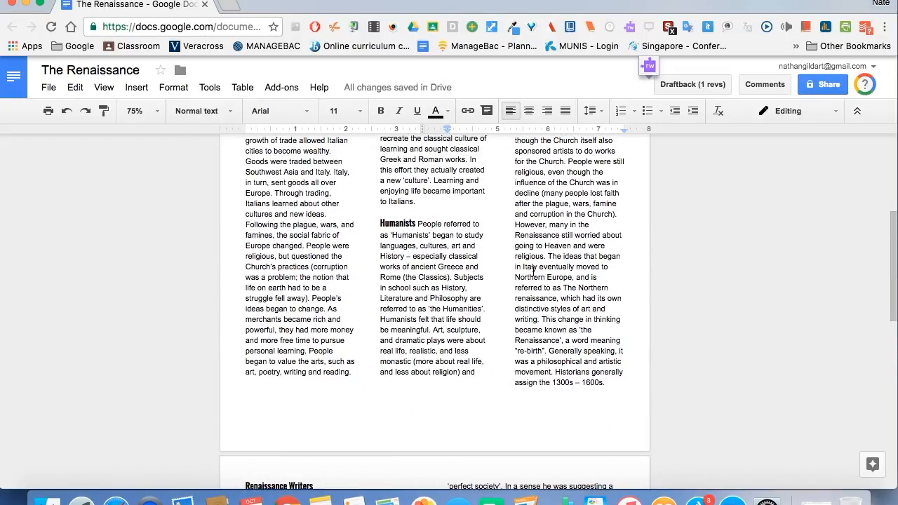
{"action": "scroll", "coordinate": [533, 272], "scroll_direction": "up", "scroll_amount": 2}
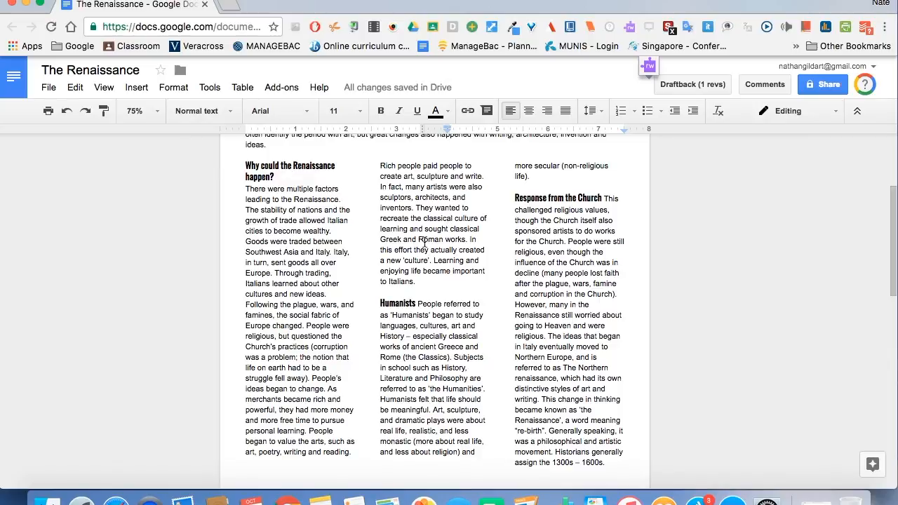
{"action": "left_click", "coordinate": [394, 292]}
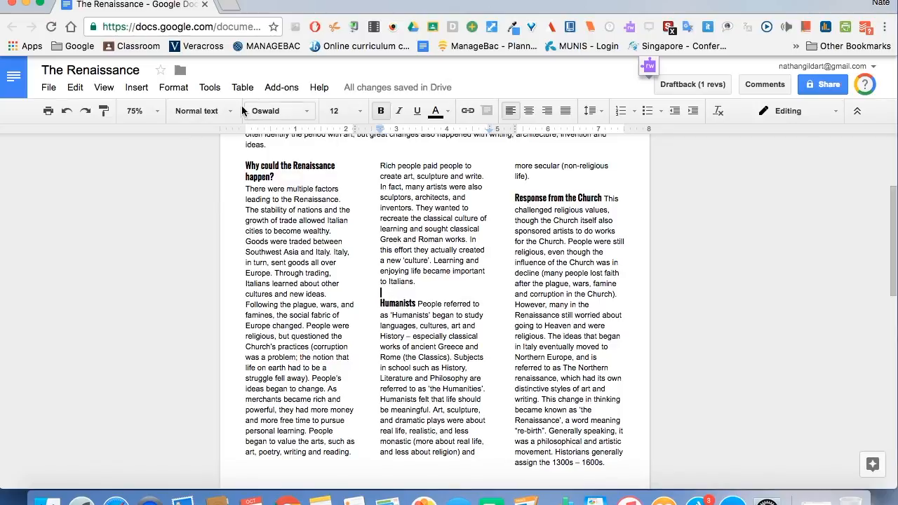
{"action": "left_click", "coordinate": [138, 87]}
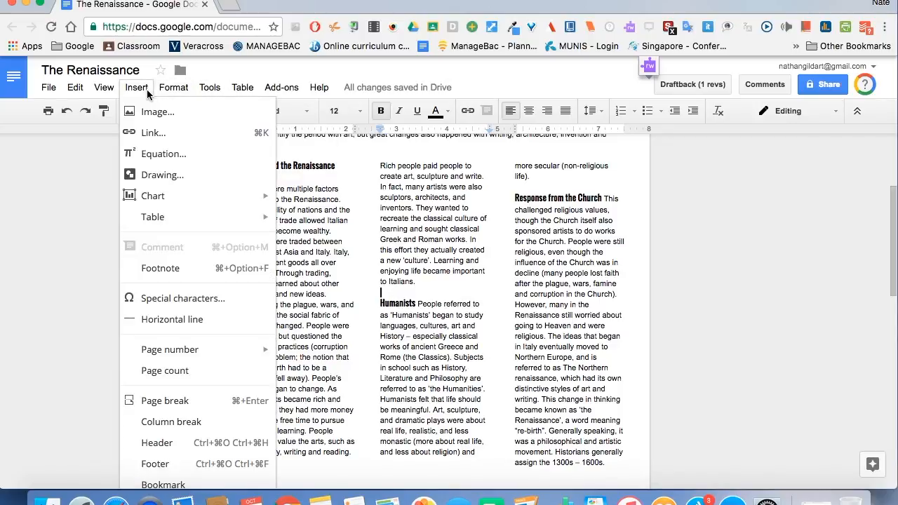
{"action": "left_click", "coordinate": [151, 113]}
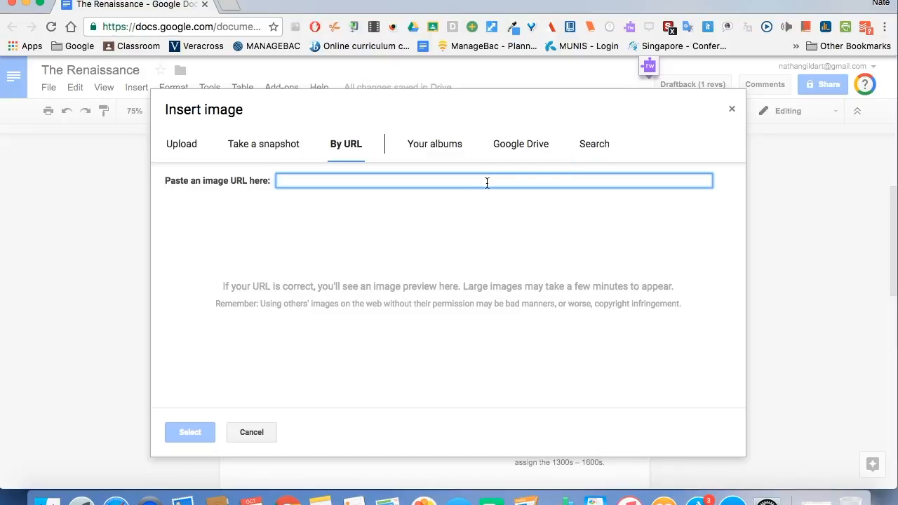
{"action": "type", "text": "https://upload.wikimedia.org/wikipedia/commons/2/22/Da_Vinci_Vitruve_Luc_Viatour.jpg"}
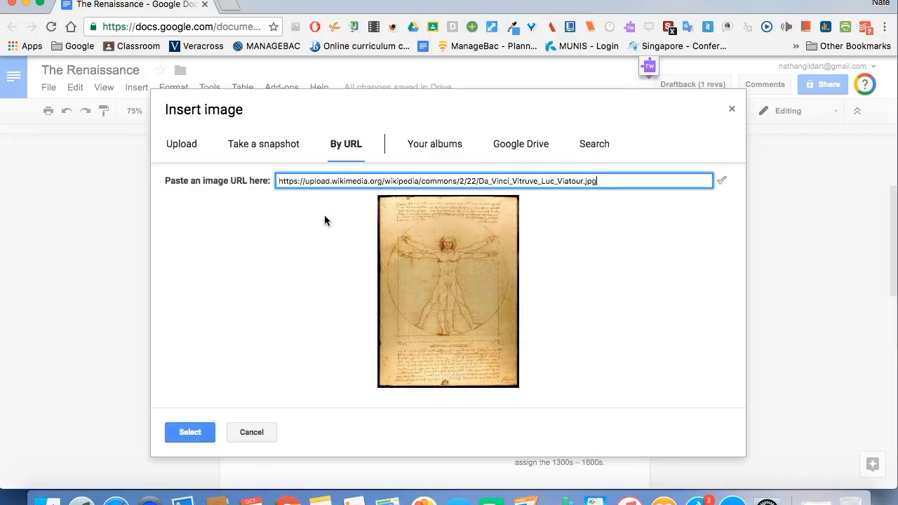
{"action": "left_click", "coordinate": [190, 433]}
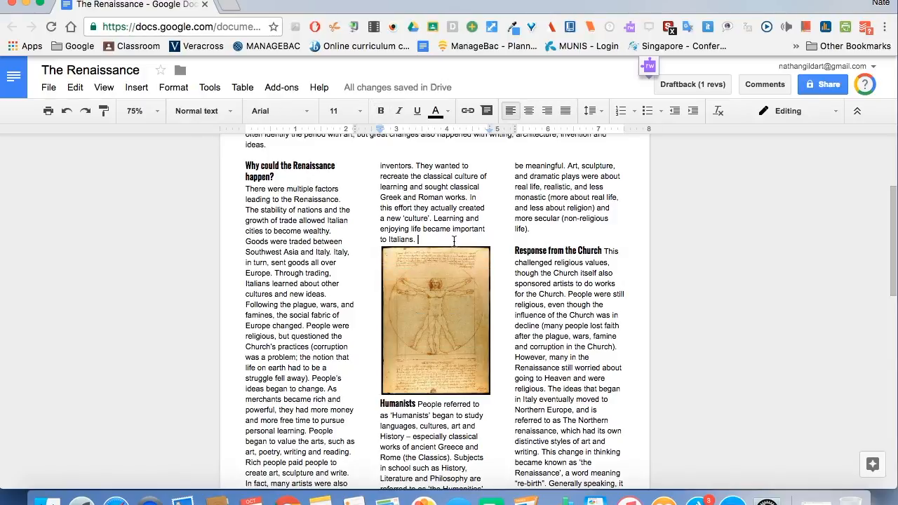
Step: Shrink the Vitruvian Man image slightly and separate it from the surrounding text with a blank line above and below
{"action": "key", "text": "Return"}
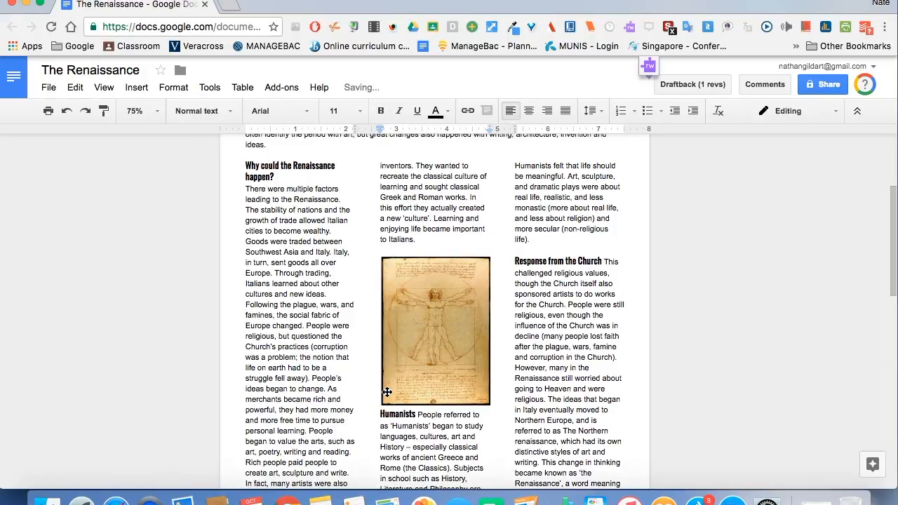
{"action": "left_click", "coordinate": [388, 388]}
{"action": "left_click_drag", "start_coordinate": [489, 405], "coordinate": [468, 376]}
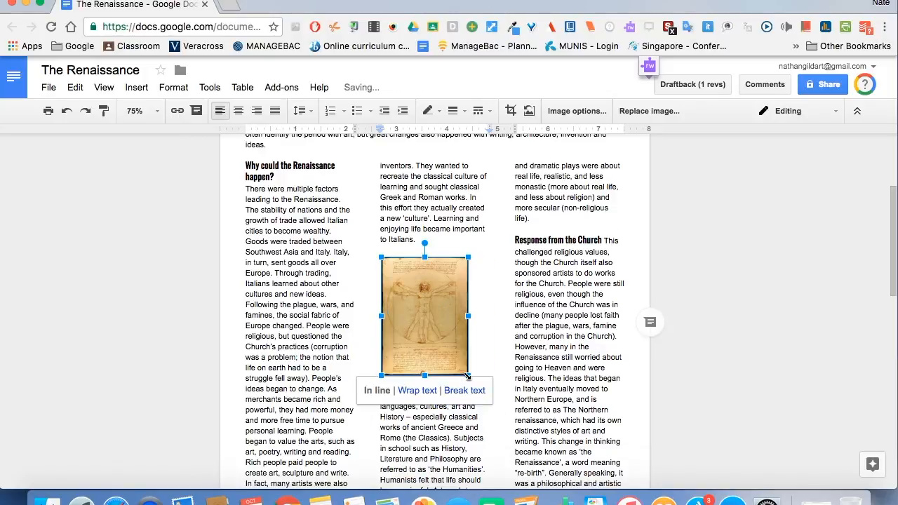
{"action": "left_click", "coordinate": [423, 249]}
{"action": "left_click", "coordinate": [381, 384]}
{"action": "key", "text": "Return"}
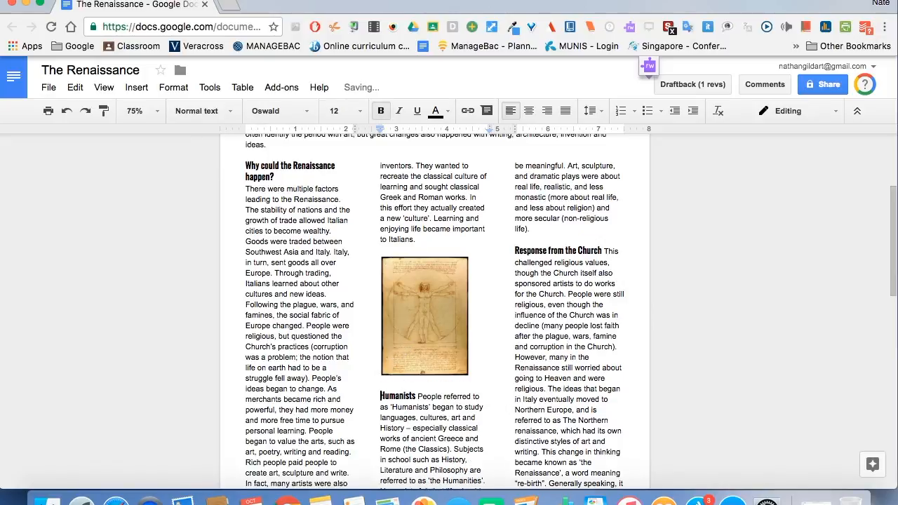
Step: Enlarge the Vitruvian Man image to nearly the column's width and give it a thick black border
{"action": "left_click", "coordinate": [423, 328]}
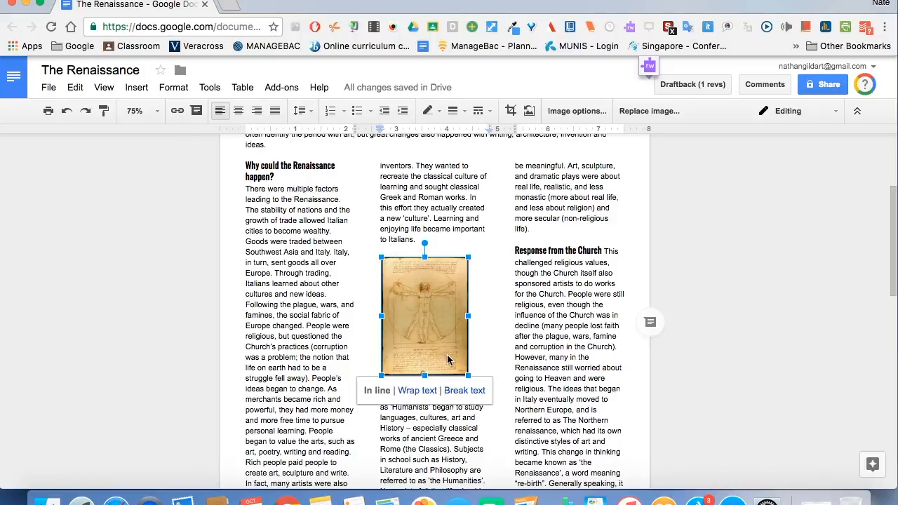
{"action": "left_click_drag", "start_coordinate": [469, 376], "coordinate": [481, 393]}
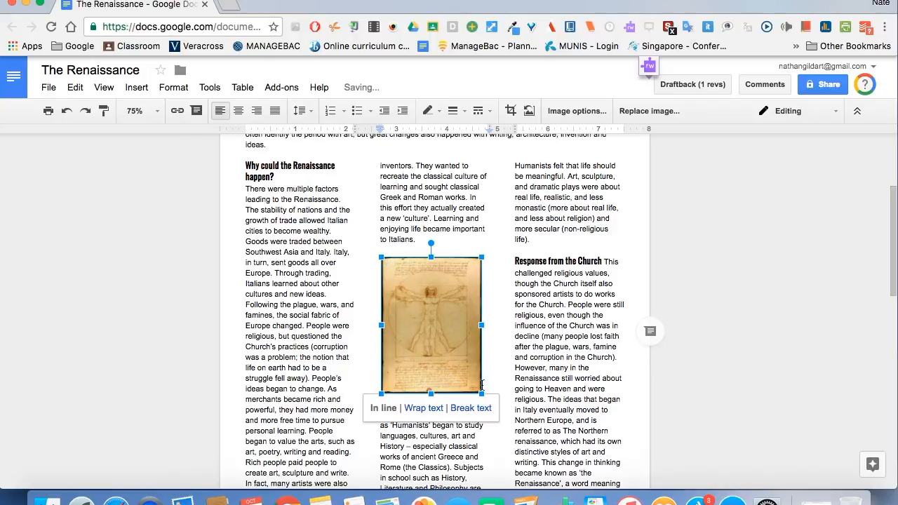
{"action": "left_click", "coordinate": [453, 111]}
{"action": "left_click", "coordinate": [471, 202]}
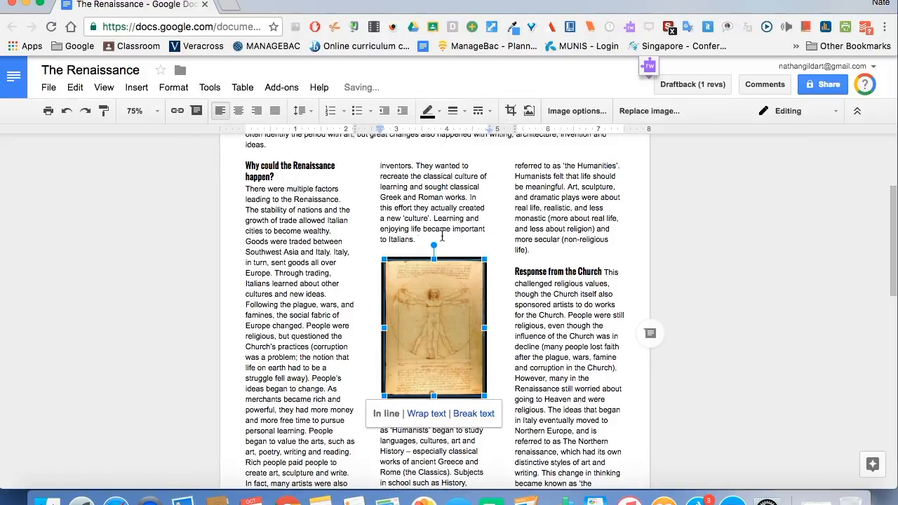
{"action": "left_click", "coordinate": [441, 237]}
Step: Compare the Vitruvian Man image's border with the banner's and set it to a thinner weight
{"action": "scroll", "coordinate": [441, 237], "scroll_direction": "up", "scroll_amount": 3}
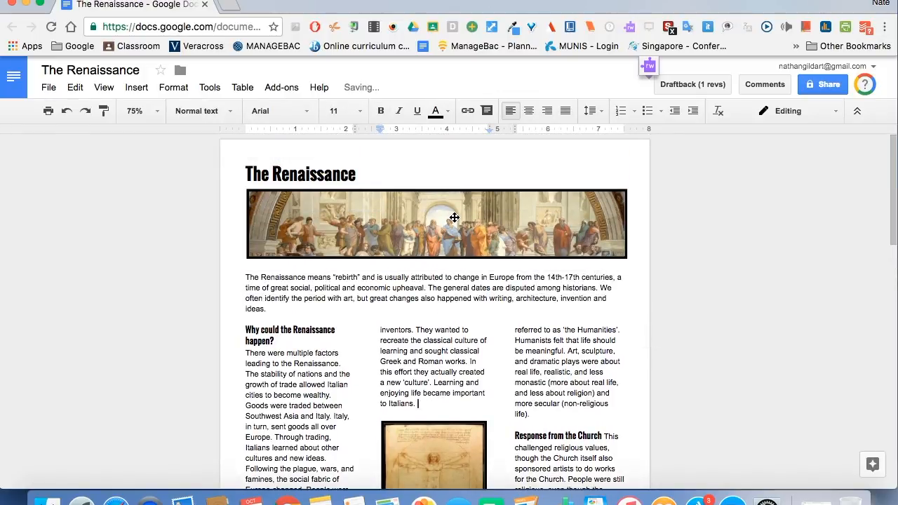
{"action": "left_click", "coordinate": [455, 217]}
{"action": "scroll", "coordinate": [453, 337], "scroll_direction": "down", "scroll_amount": 2}
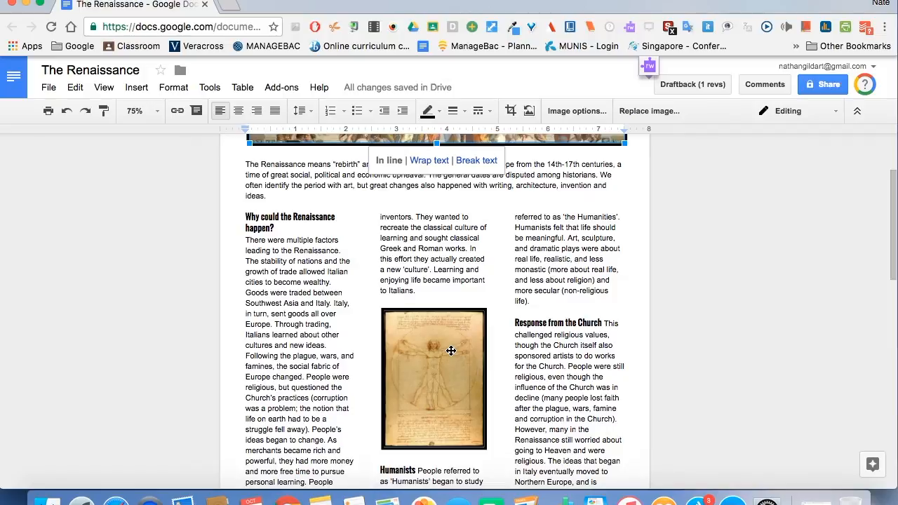
{"action": "left_click", "coordinate": [451, 350]}
{"action": "scroll", "coordinate": [451, 350], "scroll_direction": "down", "scroll_amount": 1}
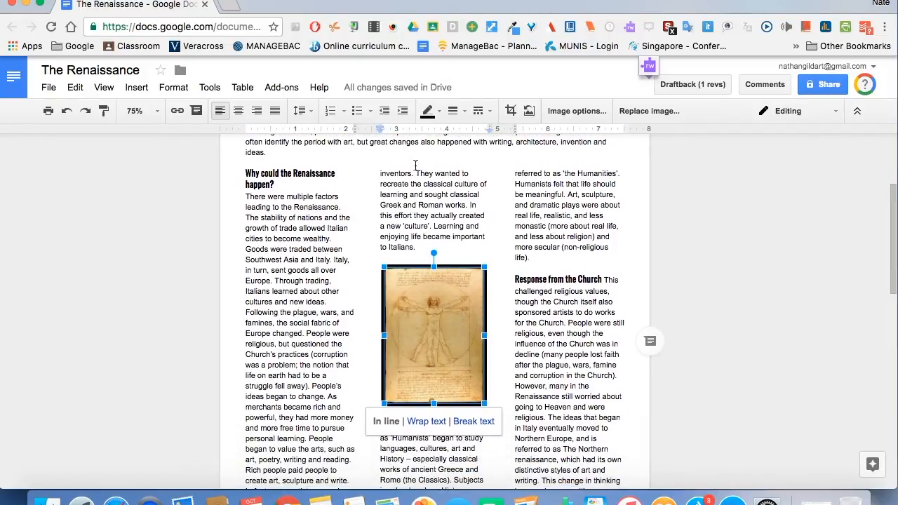
{"action": "left_click", "coordinate": [454, 115]}
{"action": "left_click", "coordinate": [475, 159]}
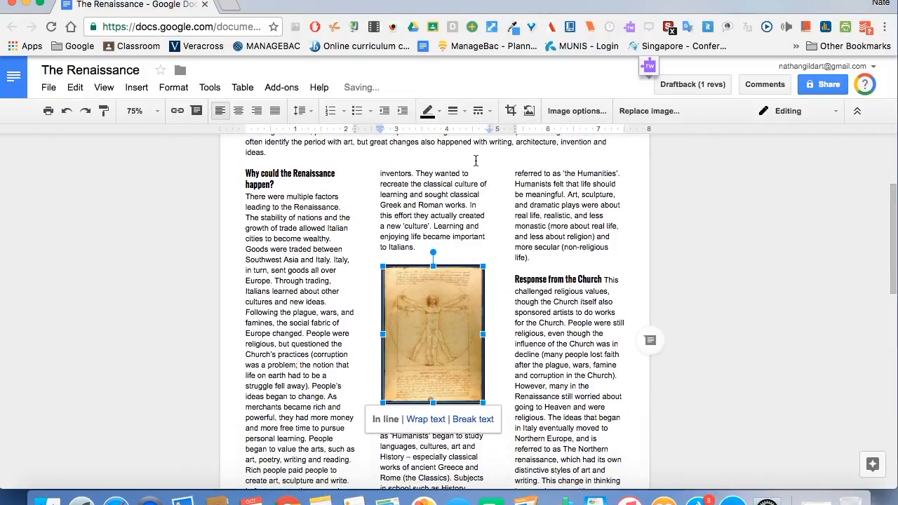
{"action": "left_click", "coordinate": [447, 236]}
Step: Shrink the Vitruvian Man image to about four-fifths of the column width and centre it in the middle column
{"action": "scroll", "coordinate": [464, 387], "scroll_direction": "down", "scroll_amount": 4}
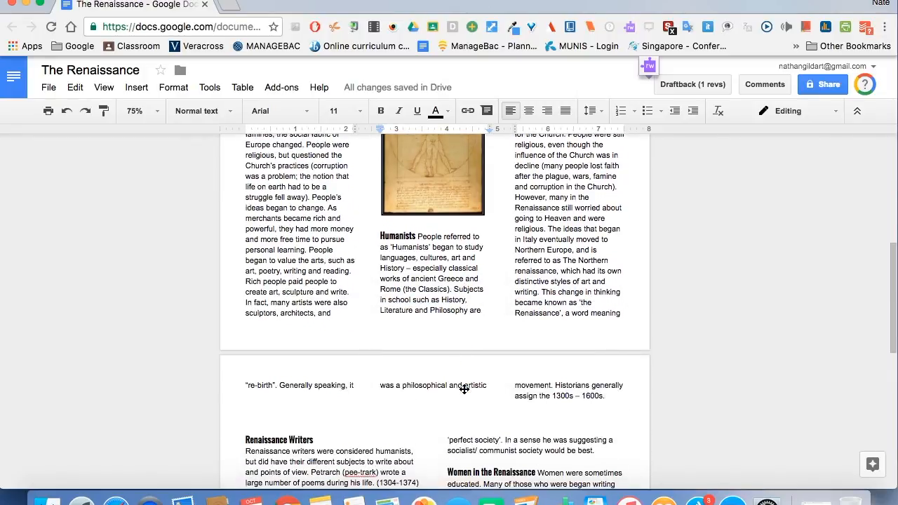
{"action": "scroll", "coordinate": [464, 387], "scroll_direction": "down", "scroll_amount": 2}
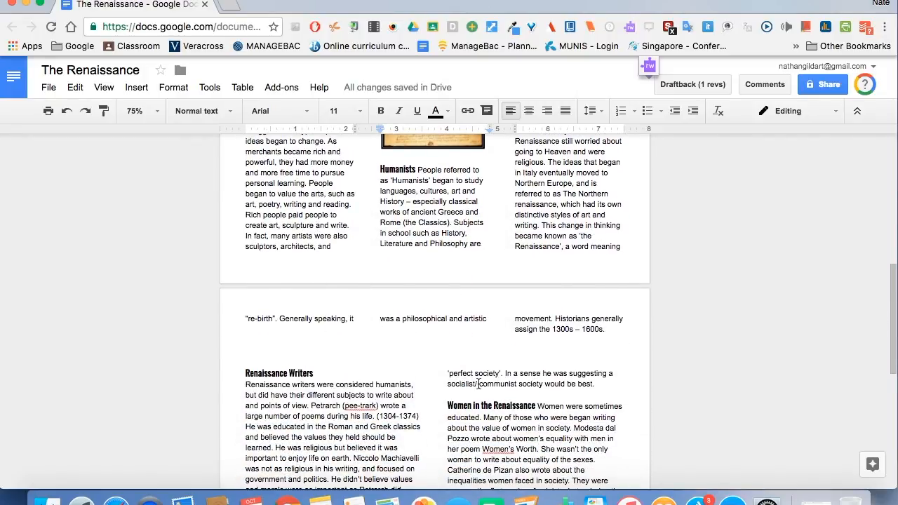
{"action": "scroll", "coordinate": [479, 384], "scroll_direction": "up", "scroll_amount": 5}
{"action": "left_click", "coordinate": [456, 311]}
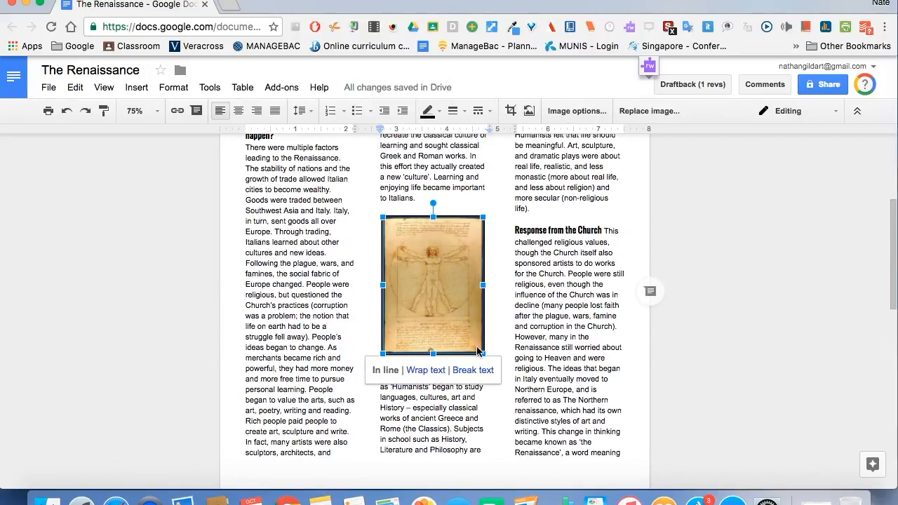
{"action": "left_click_drag", "start_coordinate": [482, 353], "coordinate": [469, 326]}
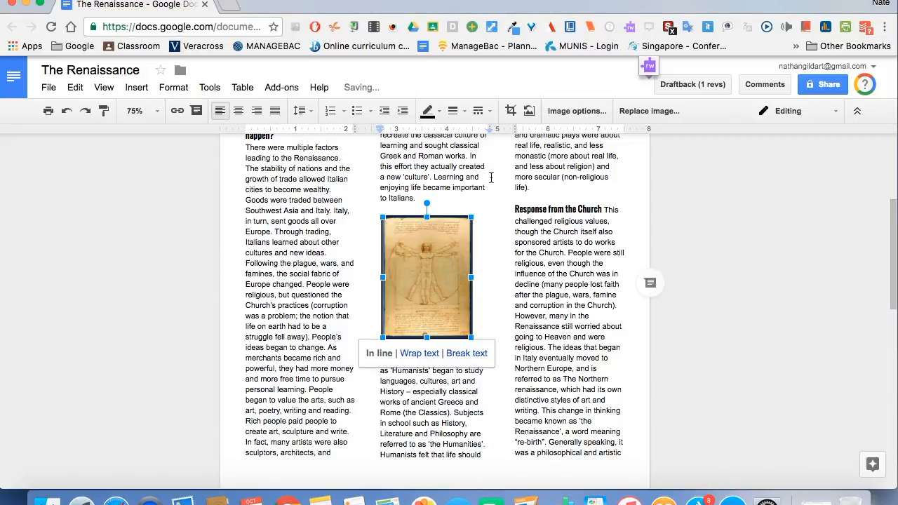
{"action": "left_click", "coordinate": [239, 111]}
{"action": "left_click", "coordinate": [319, 288]}
Step: Shrink the Vitruvian Man image to about two-thirds of the column width so the three-column text ends on the first page
{"action": "scroll", "coordinate": [319, 288], "scroll_direction": "down", "scroll_amount": 5}
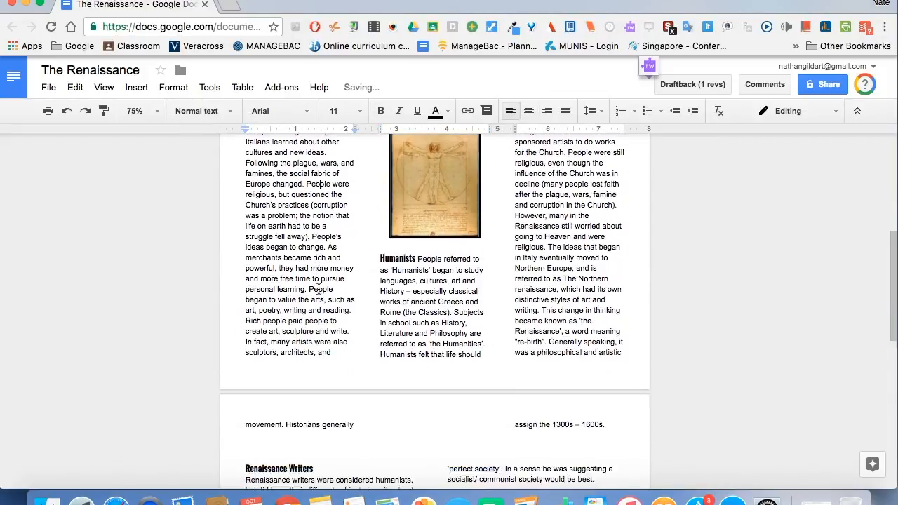
{"action": "scroll", "coordinate": [319, 289], "scroll_direction": "up", "scroll_amount": 3}
{"action": "left_click", "coordinate": [431, 256]}
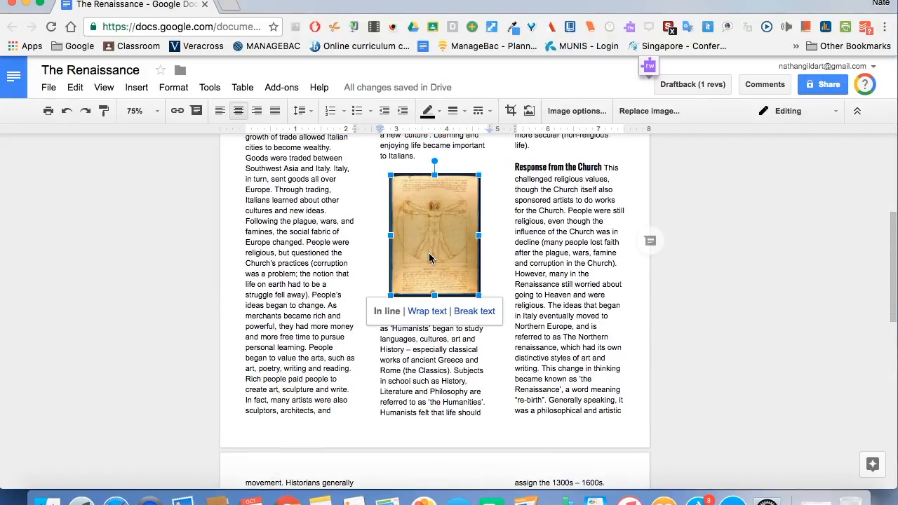
{"action": "left_click_drag", "start_coordinate": [477, 297], "coordinate": [466, 277]}
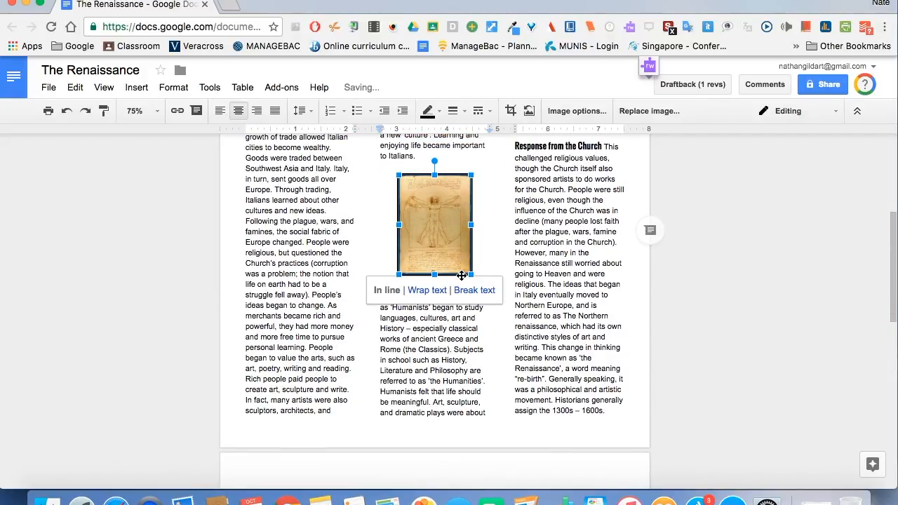
{"action": "left_click", "coordinate": [432, 381]}
{"action": "scroll", "coordinate": [432, 382], "scroll_direction": "down", "scroll_amount": 1}
{"action": "scroll", "coordinate": [433, 382], "scroll_direction": "down", "scroll_amount": 3}
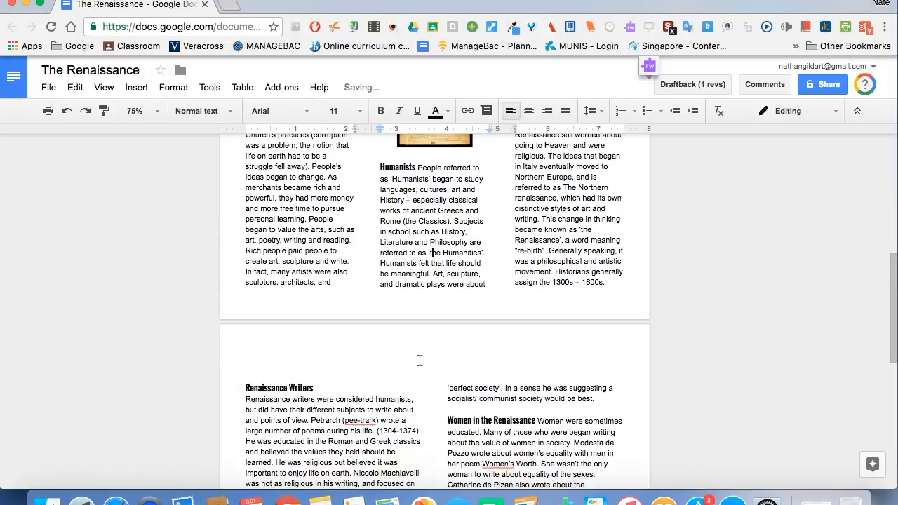
Step: Delete the extra blank space above the "Renaissance Writers" heading, including the "s." that ends the three-column text before it
{"action": "left_click", "coordinate": [418, 361]}
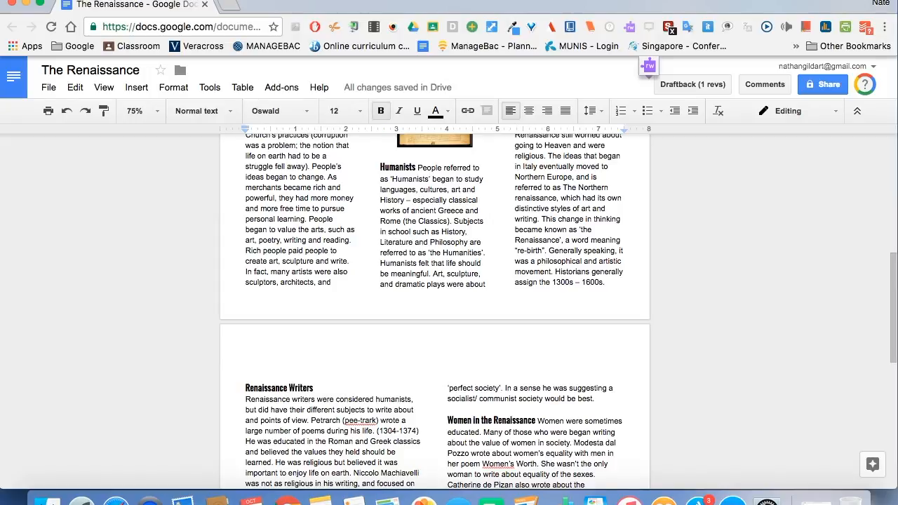
{"action": "key", "text": "BackSpace"}
{"action": "key", "text": "BackSpace"}
{"action": "key", "text": "BackSpace"}
{"action": "key", "text": "Down"}
{"action": "key", "text": "BackSpace"}
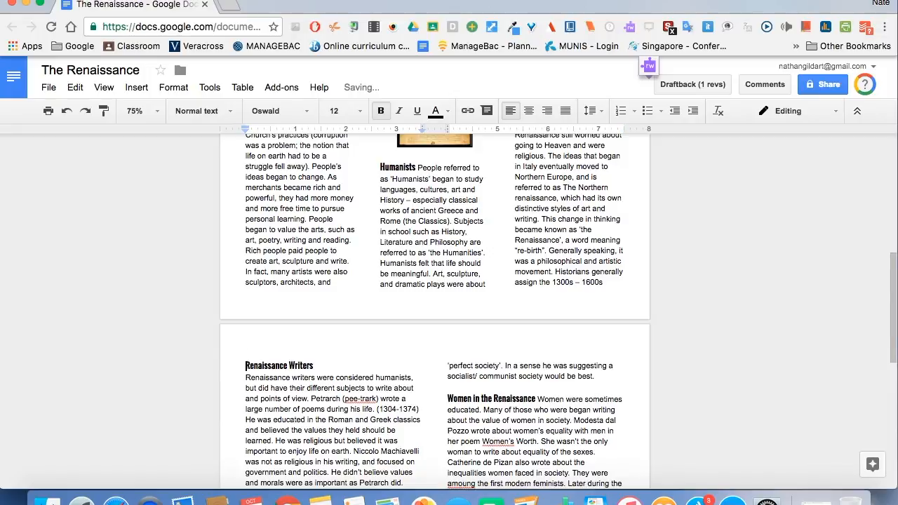
{"action": "key", "text": "BackSpace"}
{"action": "key", "text": "BackSpace"}
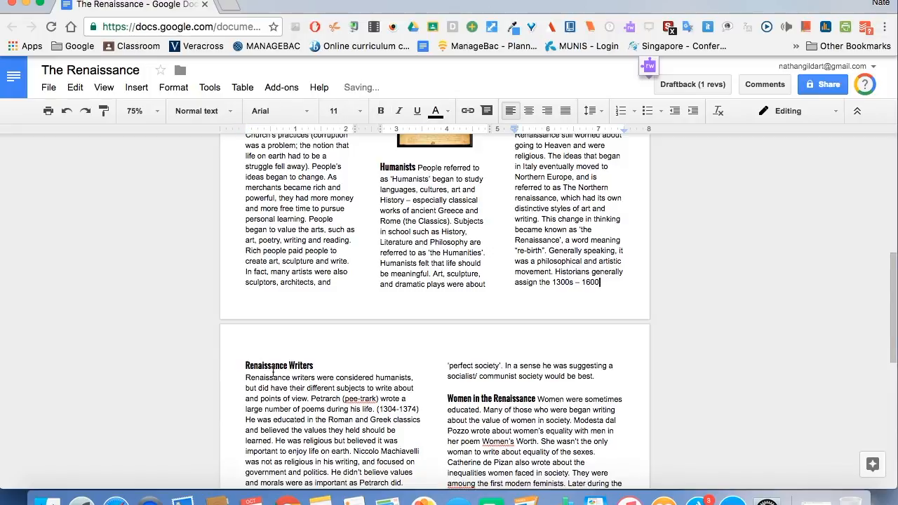
{"action": "key", "text": "Down"}
Step: Try centring the "Women in the Renaissance" heading and body text, and return them to left alignment
{"action": "scroll", "coordinate": [287, 357], "scroll_direction": "down", "scroll_amount": 2}
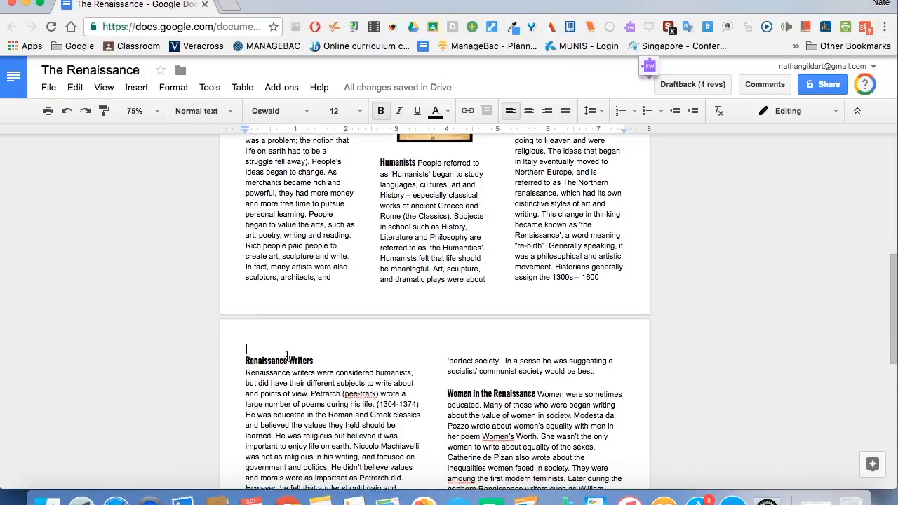
{"action": "scroll", "coordinate": [287, 357], "scroll_direction": "down", "scroll_amount": 3}
{"action": "scroll", "coordinate": [286, 357], "scroll_direction": "up", "scroll_amount": 3}
{"action": "scroll", "coordinate": [287, 356], "scroll_direction": "down", "scroll_amount": 2}
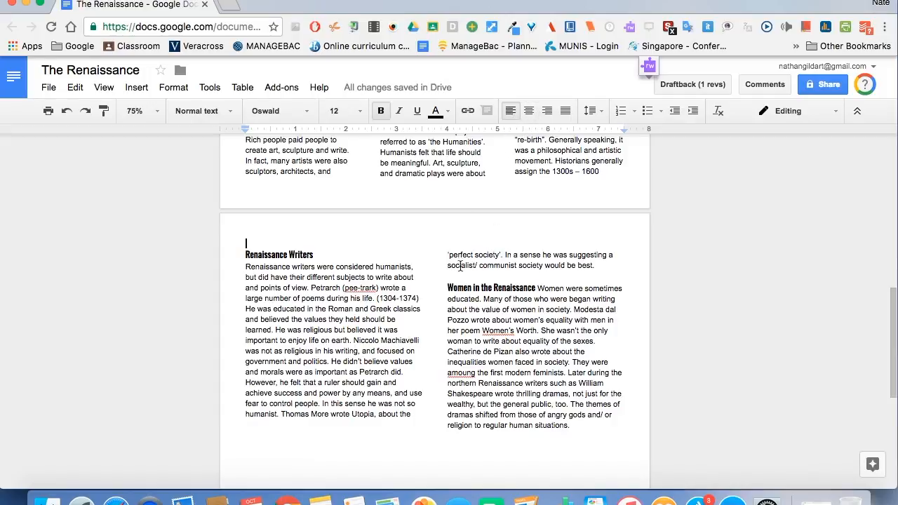
{"action": "left_click_drag", "start_coordinate": [448, 287], "coordinate": [577, 425]}
{"action": "left_click", "coordinate": [529, 112]}
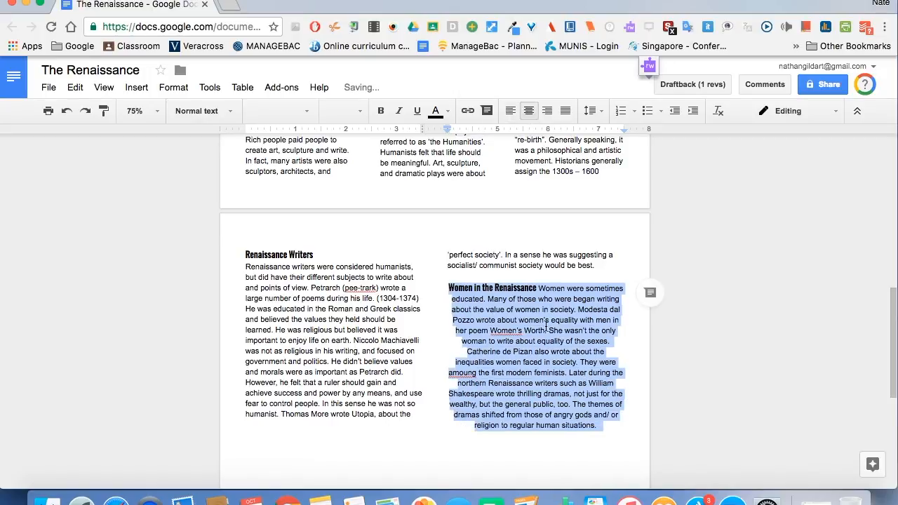
{"action": "left_click", "coordinate": [511, 119]}
{"action": "left_click", "coordinate": [533, 290]}
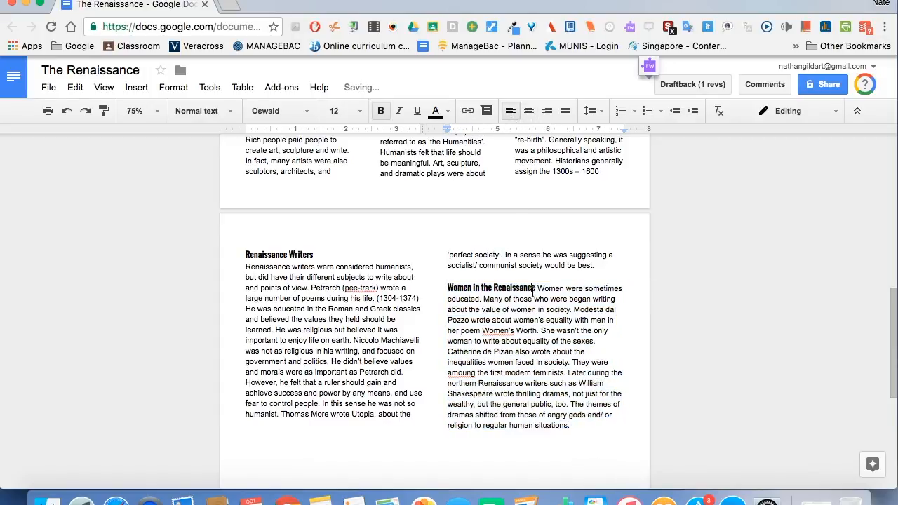
{"action": "scroll", "coordinate": [533, 293], "scroll_direction": "up", "scroll_amount": 1}
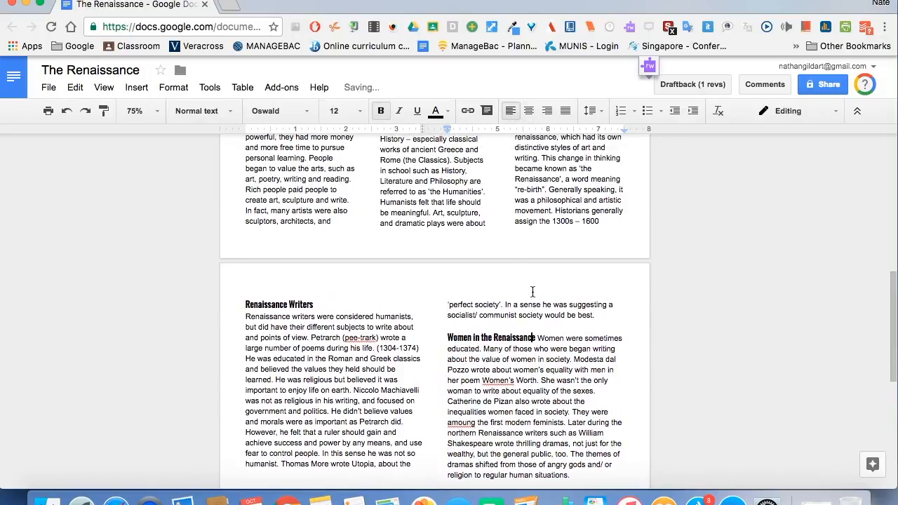
Step: Try double and single line spacing on the two-column text of the second page
{"action": "left_click_drag", "start_coordinate": [572, 438], "coordinate": [241, 268]}
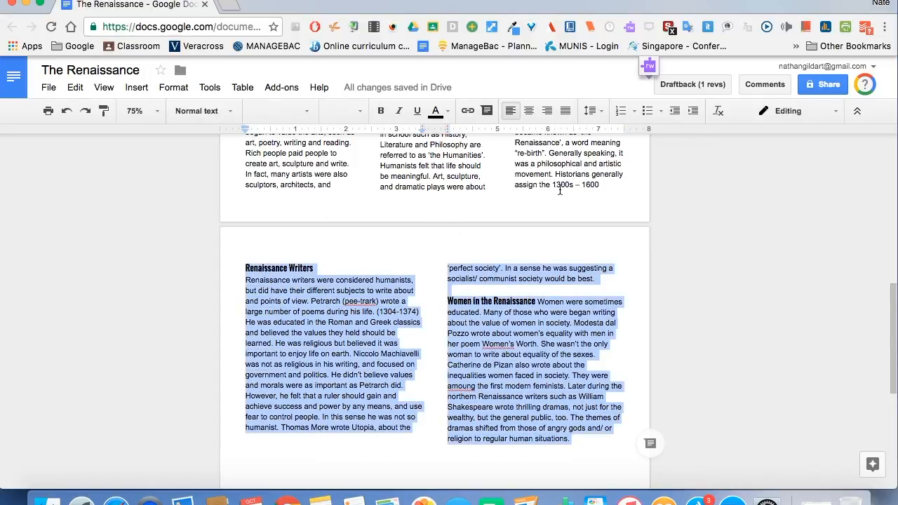
{"action": "left_click", "coordinate": [601, 114]}
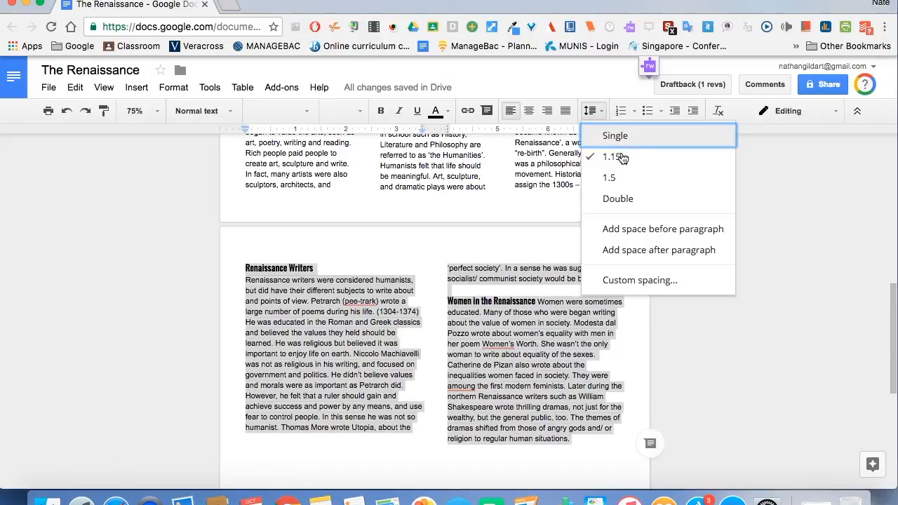
{"action": "left_click", "coordinate": [617, 197]}
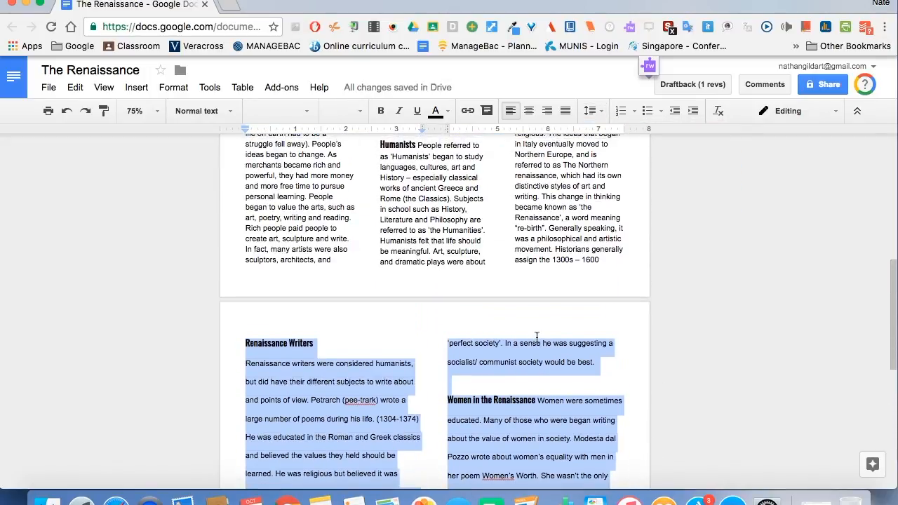
{"action": "left_click", "coordinate": [591, 111]}
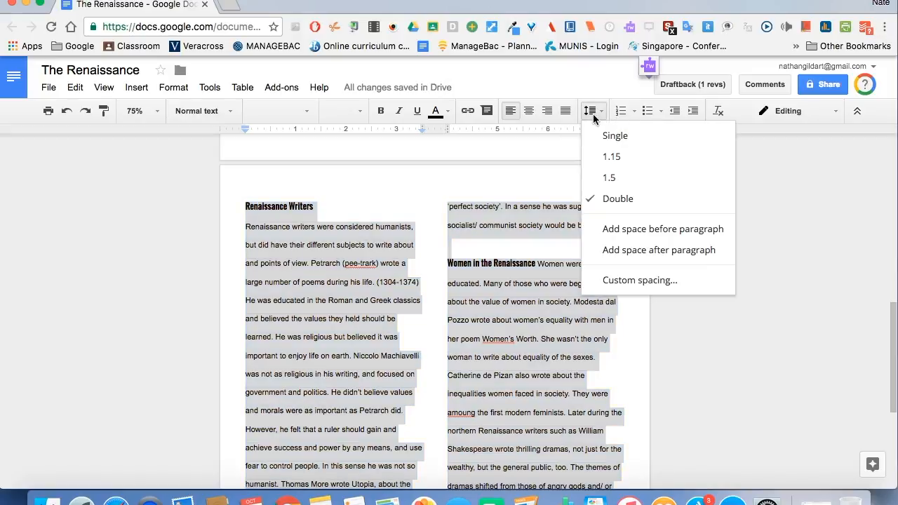
{"action": "left_click", "coordinate": [609, 133]}
{"action": "scroll", "coordinate": [552, 274], "scroll_direction": "up", "scroll_amount": 3}
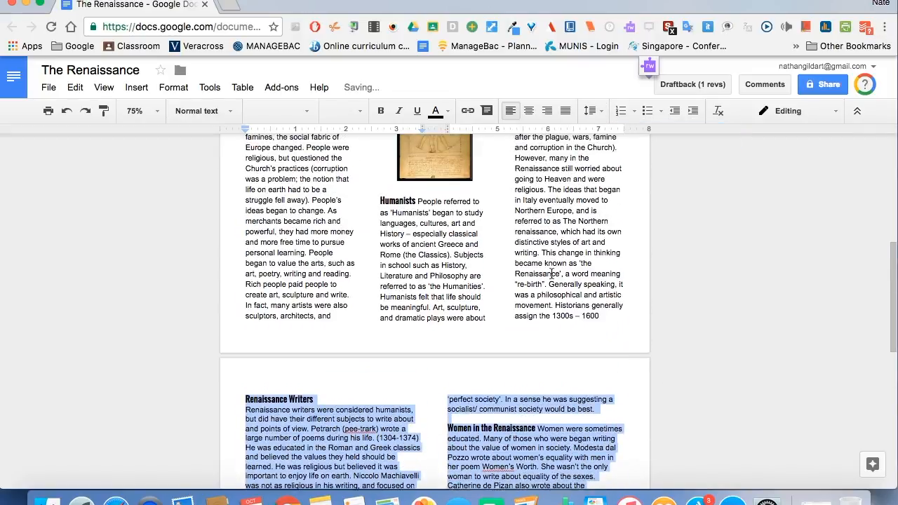
Step: Check the three-column text's line spacing, undo the single spacing on the two-column text, and set that text to 1.15
{"action": "left_click", "coordinate": [554, 274]}
{"action": "left_click", "coordinate": [588, 112]}
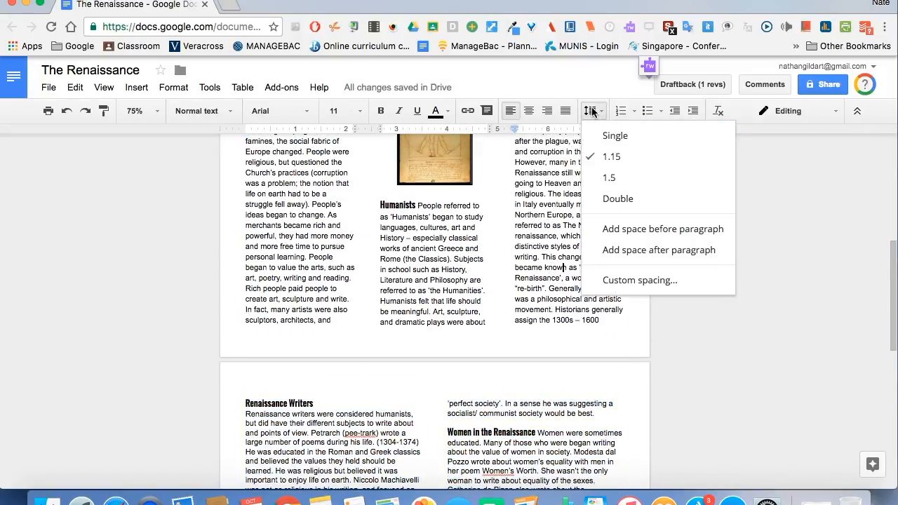
{"action": "left_click", "coordinate": [604, 134]}
{"action": "scroll", "coordinate": [525, 277], "scroll_direction": "down", "scroll_amount": 3}
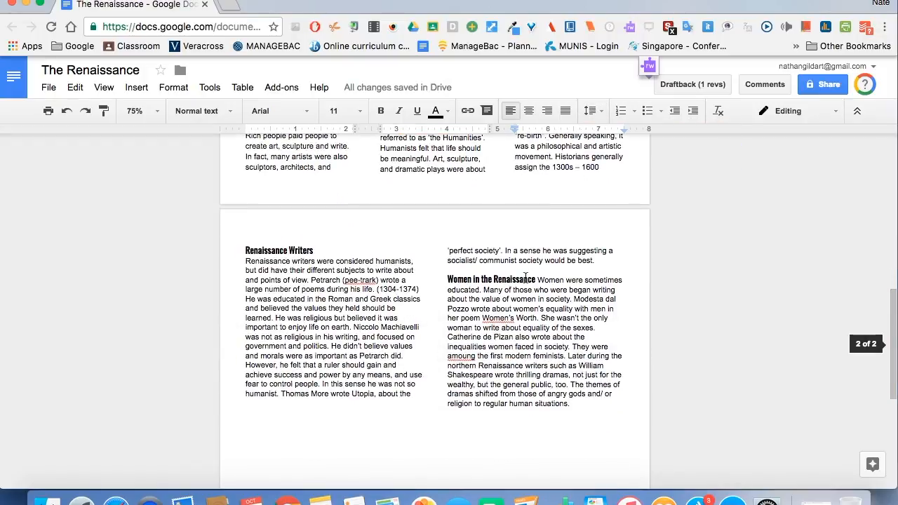
{"action": "left_click", "coordinate": [66, 111]}
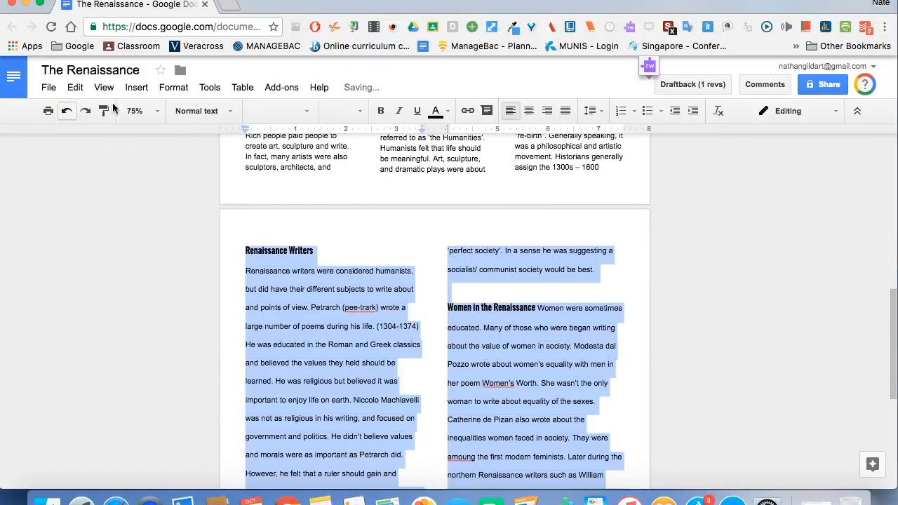
{"action": "left_click", "coordinate": [591, 111]}
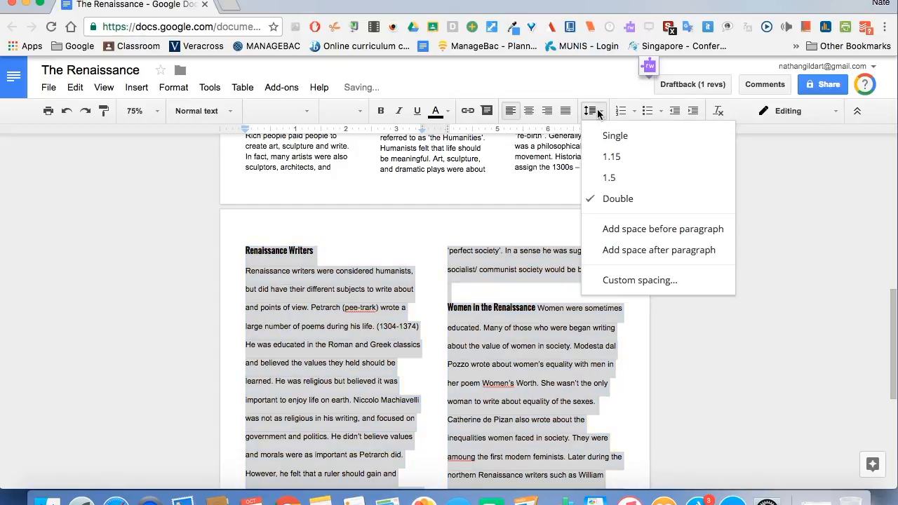
{"action": "left_click", "coordinate": [607, 155]}
{"action": "left_click", "coordinate": [546, 331]}
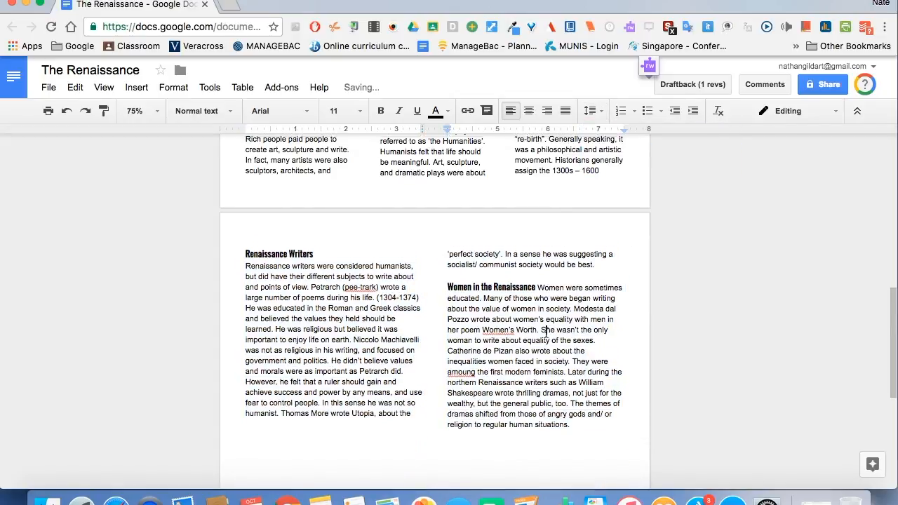
Step: Stretch the Vitruvian Man image to about the full width of the middle column and make it slightly taller
{"action": "scroll", "coordinate": [546, 332], "scroll_direction": "up", "scroll_amount": 15}
{"action": "scroll", "coordinate": [545, 332], "scroll_direction": "down", "scroll_amount": 3}
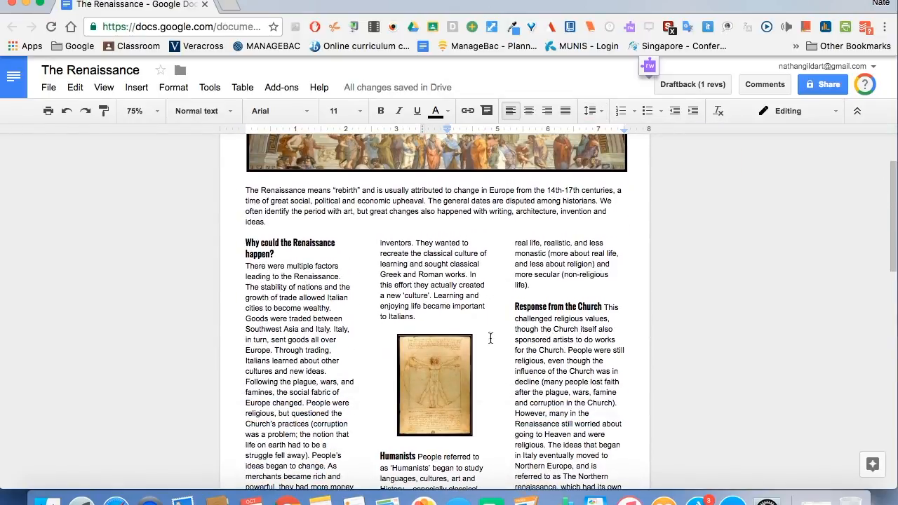
{"action": "left_click", "coordinate": [438, 364]}
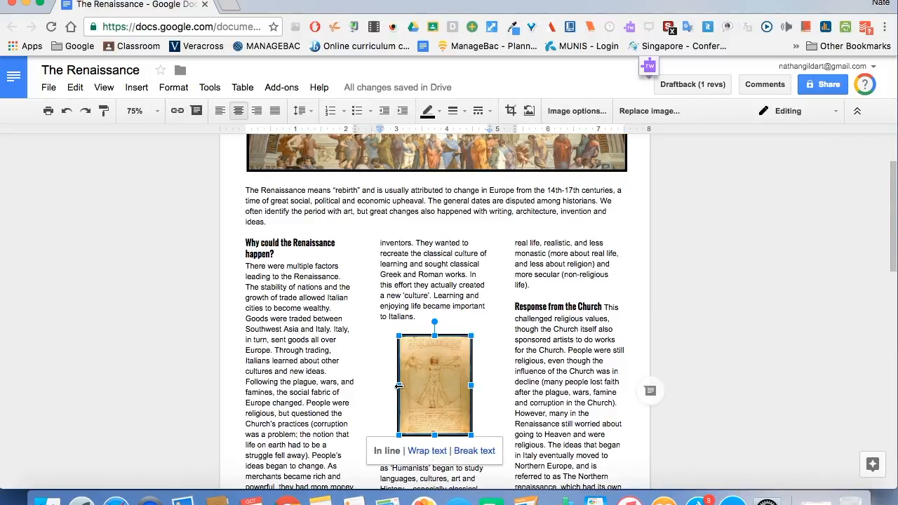
{"action": "left_click_drag", "start_coordinate": [399, 385], "coordinate": [379, 385]}
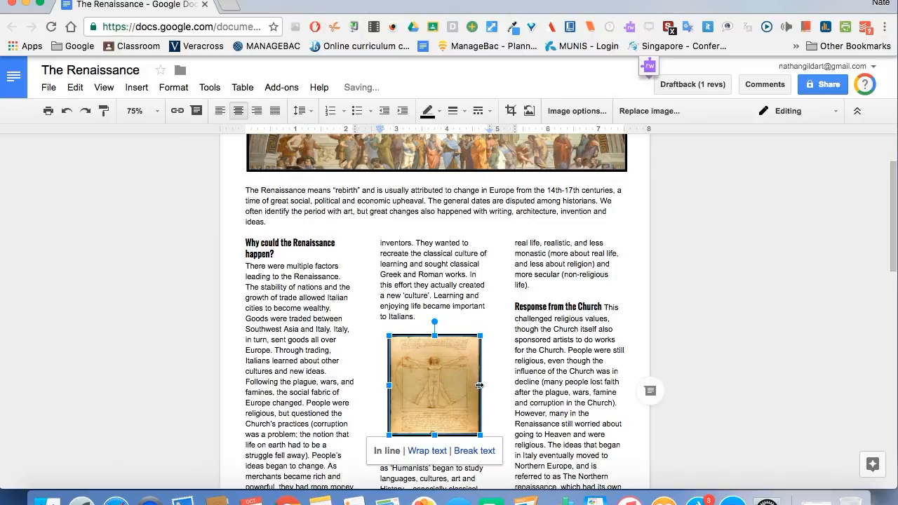
{"action": "left_click_drag", "start_coordinate": [479, 385], "coordinate": [491, 383]}
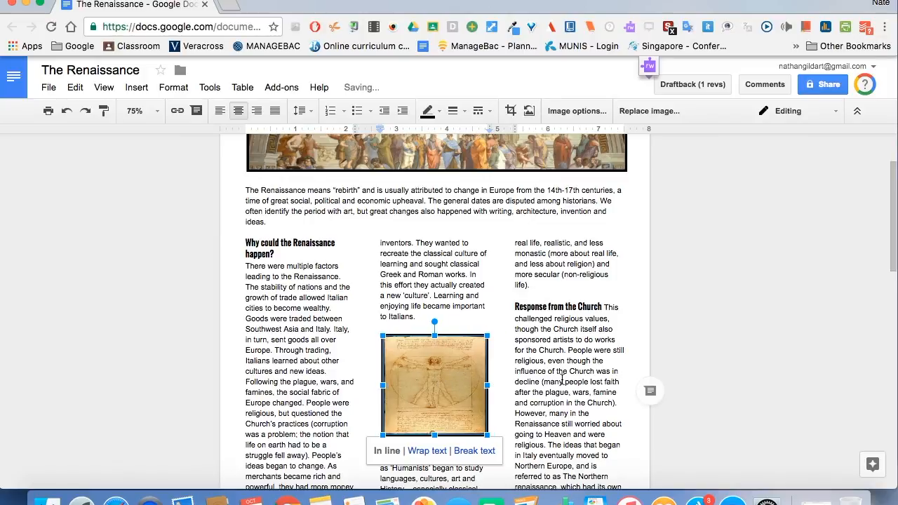
{"action": "left_click_drag", "start_coordinate": [436, 336], "coordinate": [435, 326]}
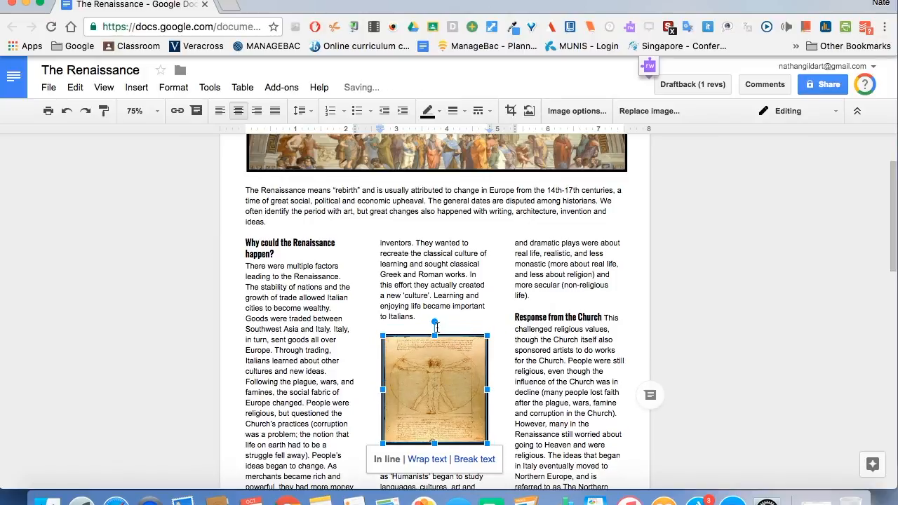
Step: Delete the blank lines directly above and below the Vitruvian Man image
{"action": "left_click", "coordinate": [420, 324]}
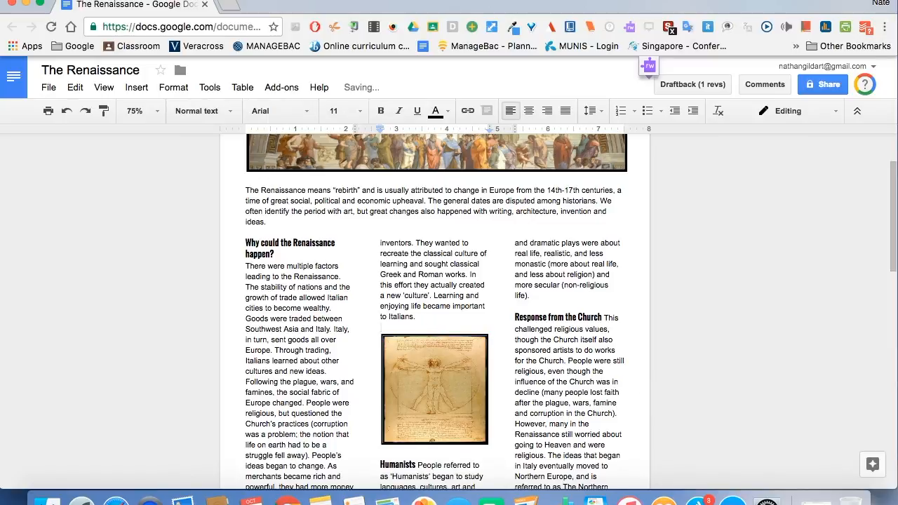
{"action": "left_click", "coordinate": [406, 441]}
{"action": "key", "text": "BackSpace"}
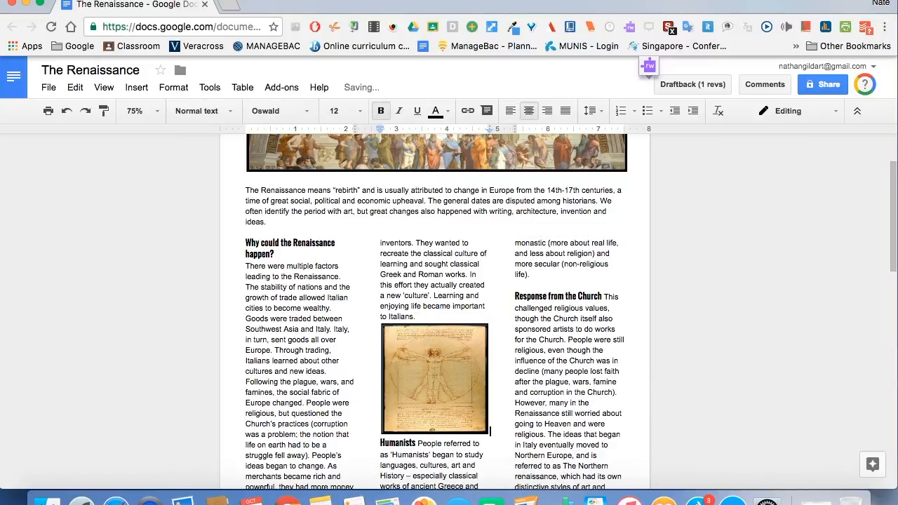
Step: Narrow the Vitruvian Man image to about five-sixths of the column width, keeping its height
{"action": "scroll", "coordinate": [406, 441], "scroll_direction": "down", "scroll_amount": 4}
{"action": "scroll", "coordinate": [405, 441], "scroll_direction": "up", "scroll_amount": 1}
{"action": "scroll", "coordinate": [405, 432], "scroll_direction": "up", "scroll_amount": 4}
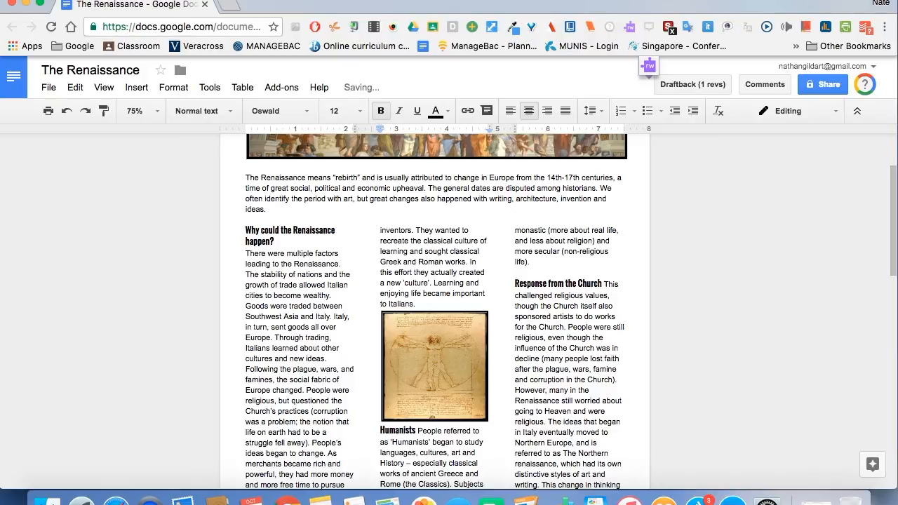
{"action": "left_click", "coordinate": [411, 385]}
{"action": "left_click_drag", "start_coordinate": [486, 367], "coordinate": [473, 367]}
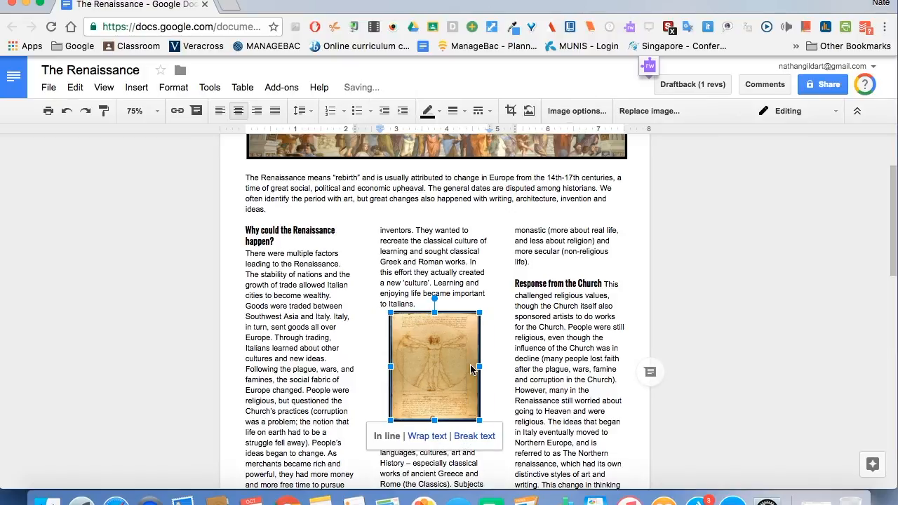
{"action": "left_click", "coordinate": [444, 276]}
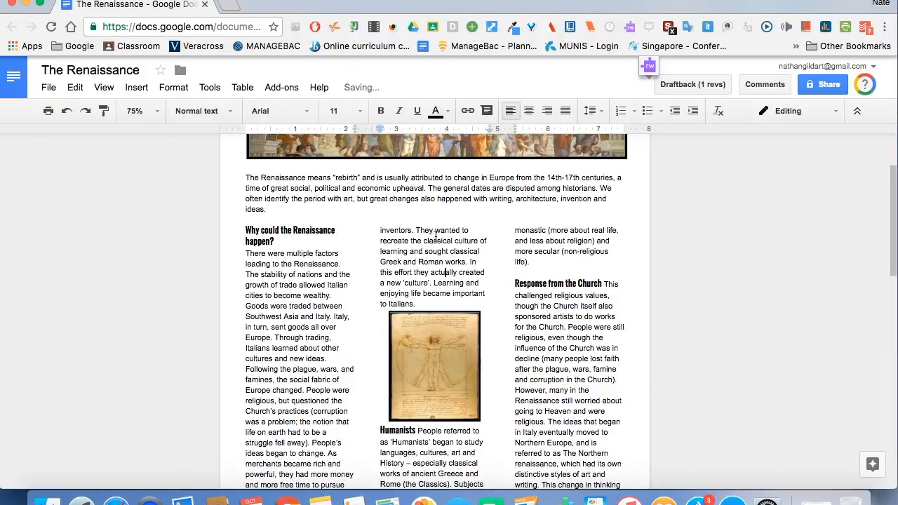